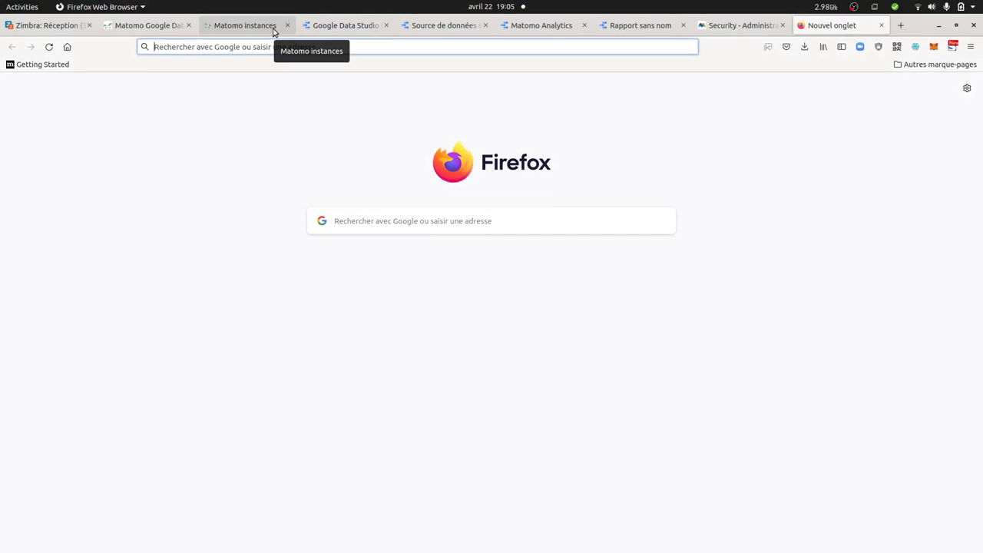
From the VIU.one Matomo instances page, open the Matomo Google Data Studio Connector page and its intro video.
{"action": "left_click", "coordinate": [273, 31]}
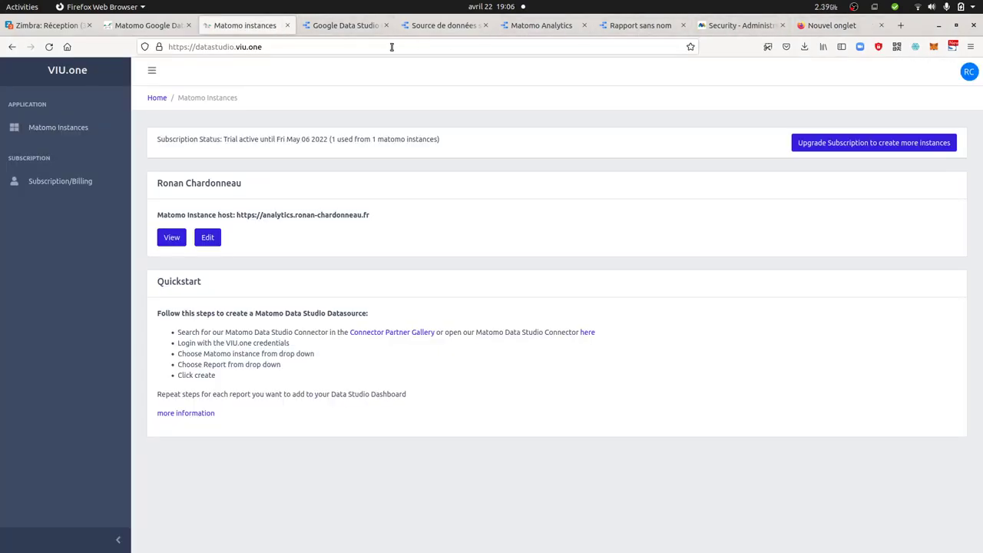
{"action": "left_click", "coordinate": [132, 27]}
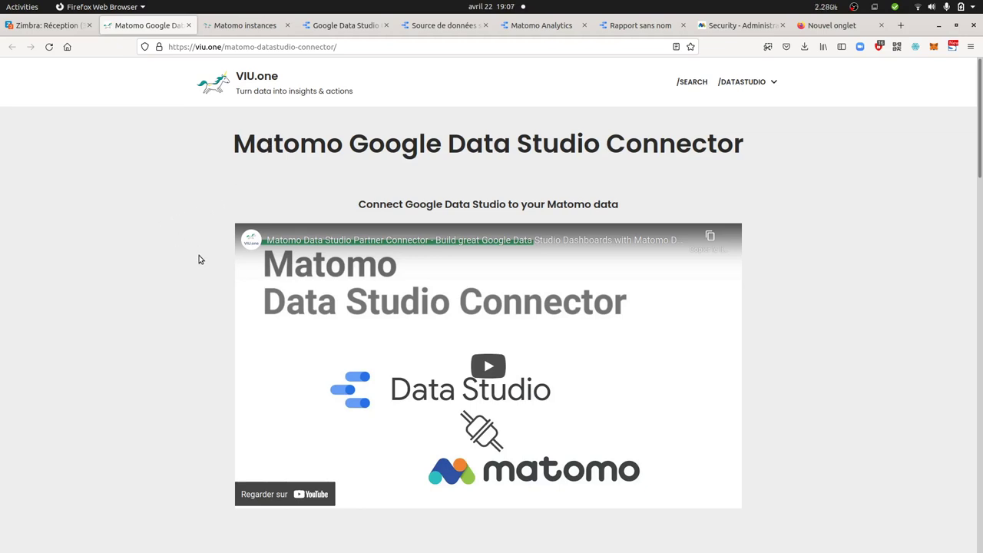
{"action": "scroll", "coordinate": [184, 323], "scroll_direction": "down", "scroll_amount": 4}
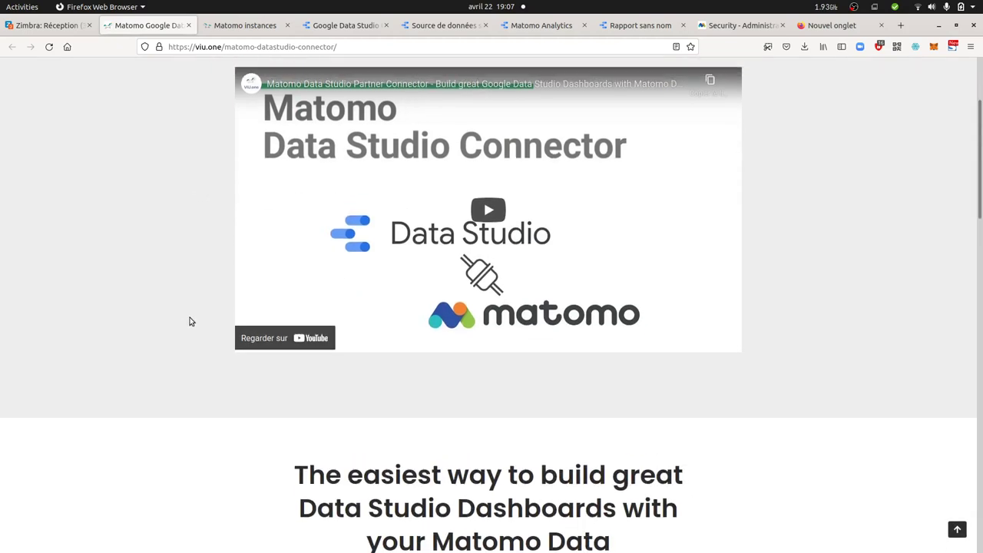
{"action": "scroll", "coordinate": [192, 322], "scroll_direction": "up", "scroll_amount": 4}
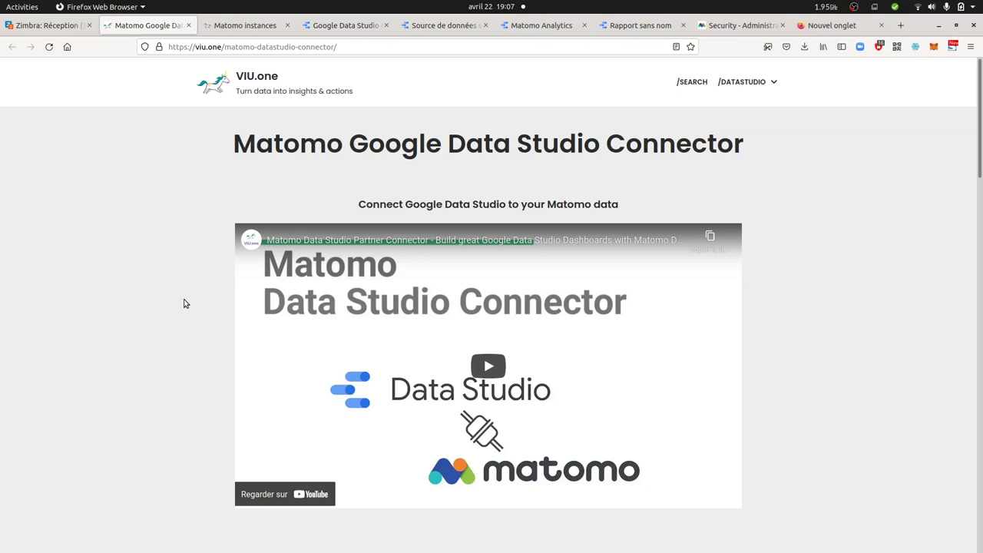
Return to the VIU.one Matomo instances dashboard, showing the trial subscription and Quickstart datasource steps.
{"action": "left_click", "coordinate": [242, 31]}
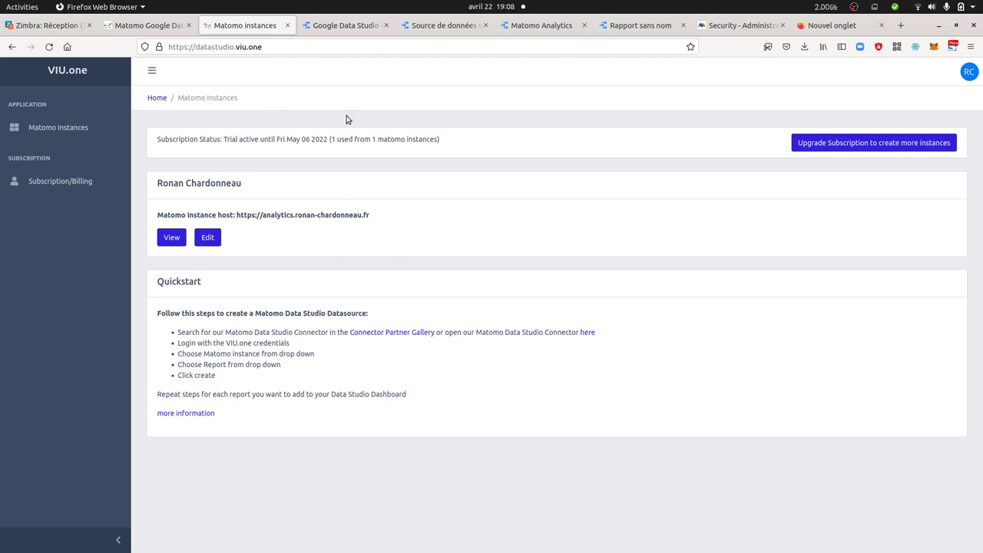
Choose the only configured Matomo instance for the Matomo Analytics data source and continue to site selection.
{"action": "left_click", "coordinate": [353, 31]}
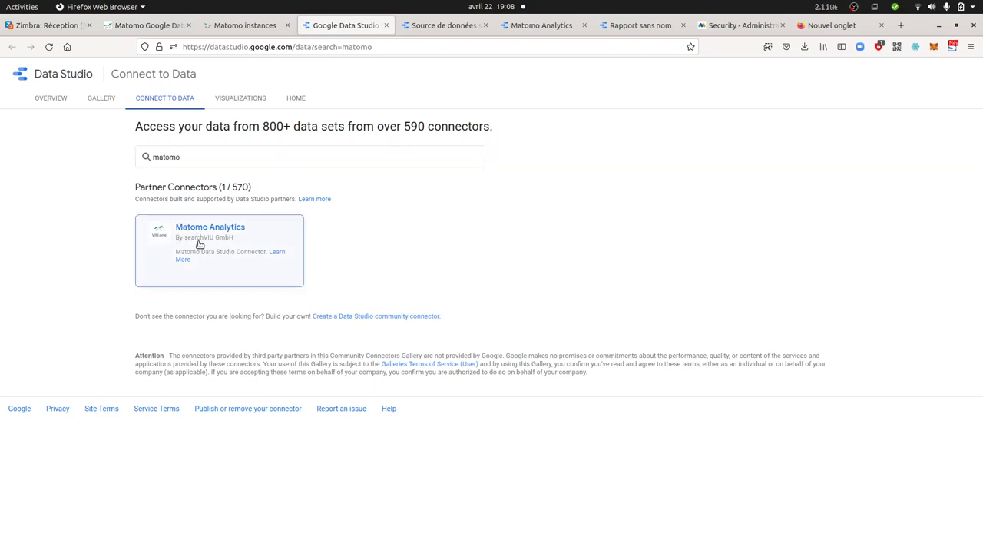
{"action": "left_click", "coordinate": [444, 25]}
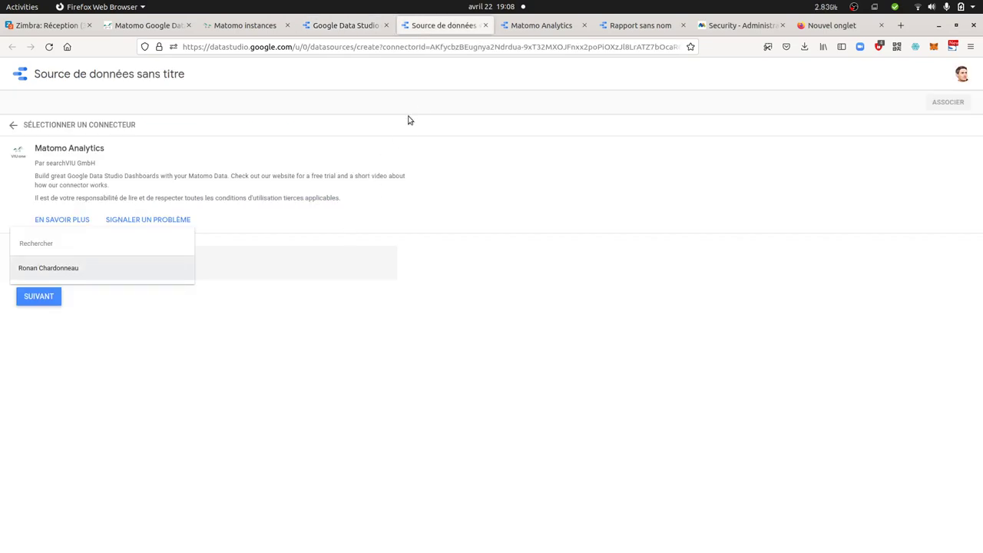
{"action": "left_click", "coordinate": [232, 257]}
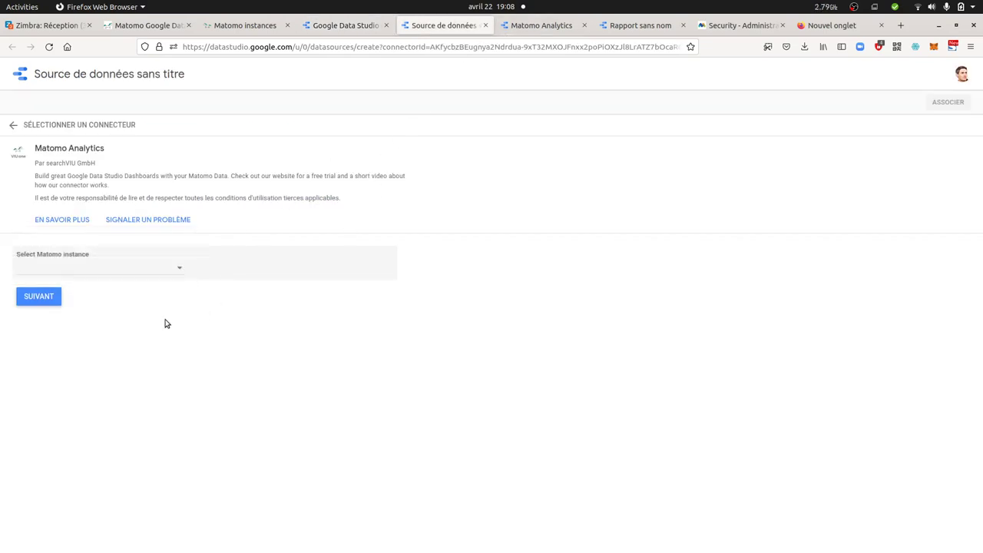
{"action": "left_click", "coordinate": [89, 268]}
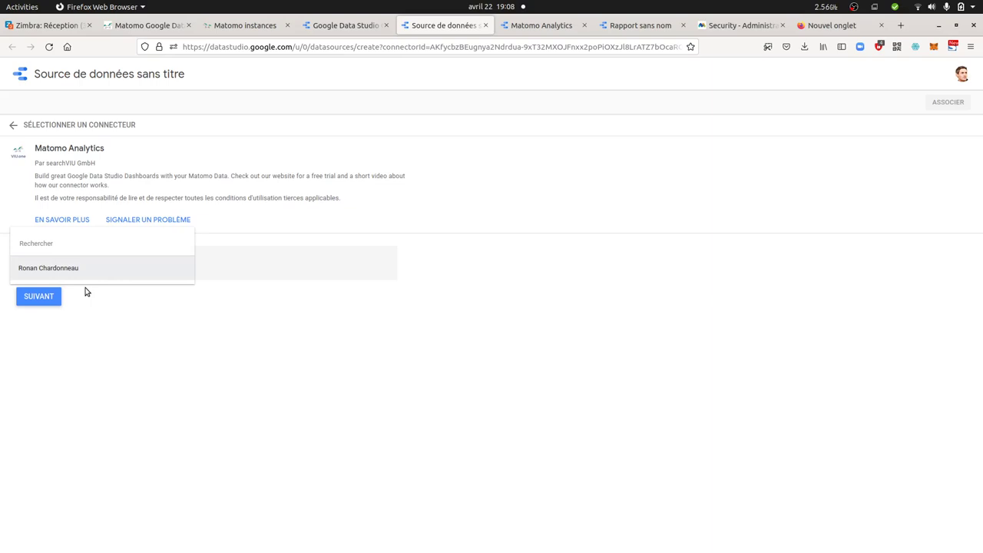
{"action": "left_click", "coordinate": [88, 270]}
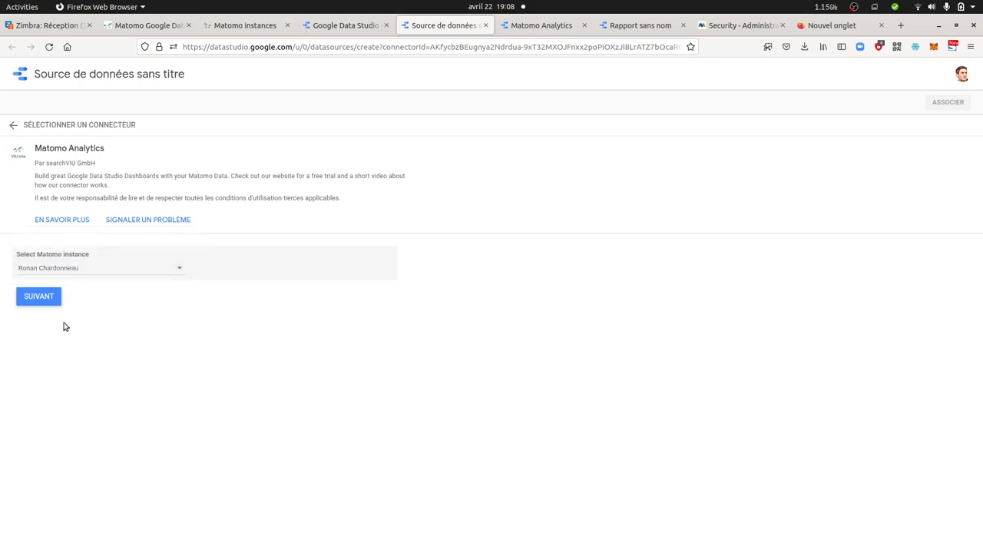
{"action": "left_click", "coordinate": [43, 304]}
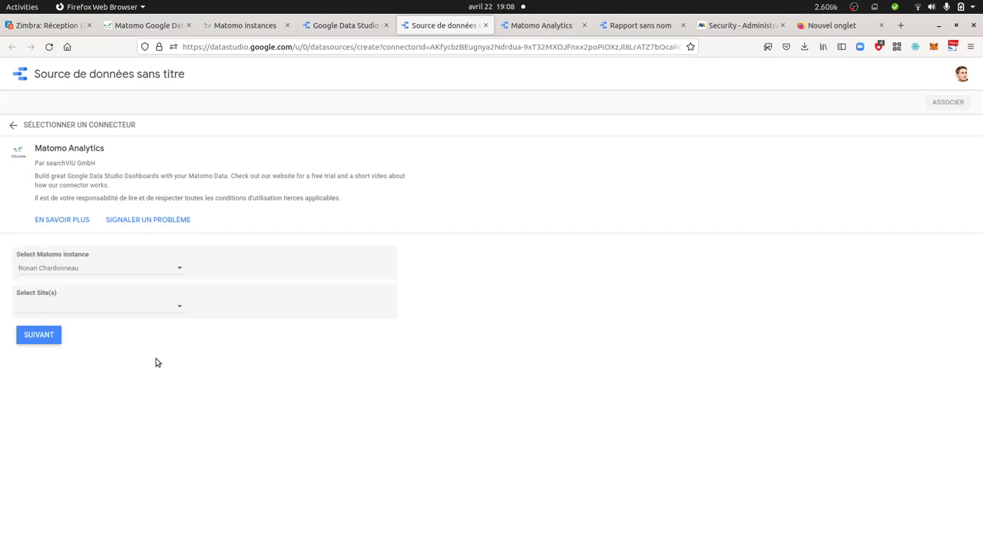
Tick the .fr website under Select Site(s) and continue to the report parameters.
{"action": "left_click", "coordinate": [142, 306]}
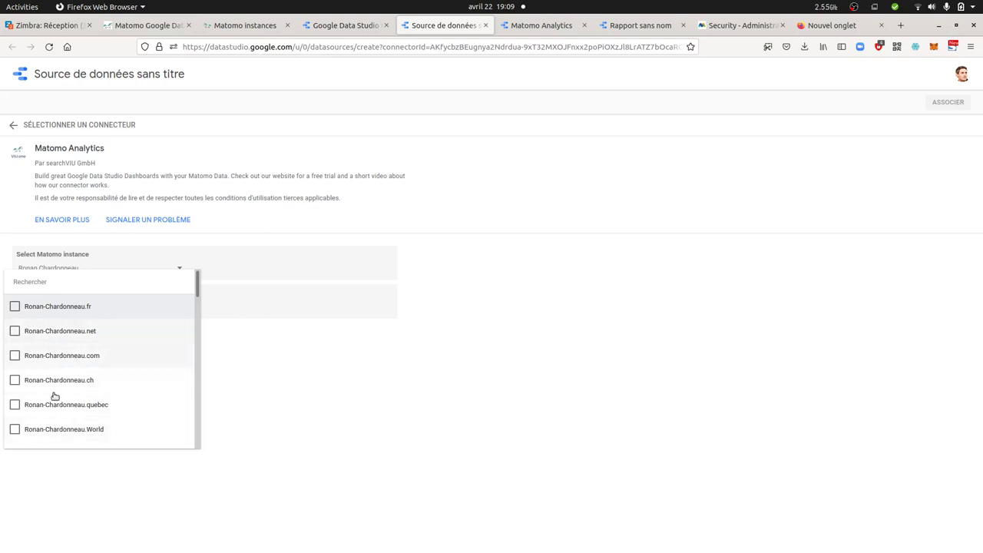
{"action": "left_click", "coordinate": [15, 307]}
{"action": "left_click", "coordinate": [219, 362]}
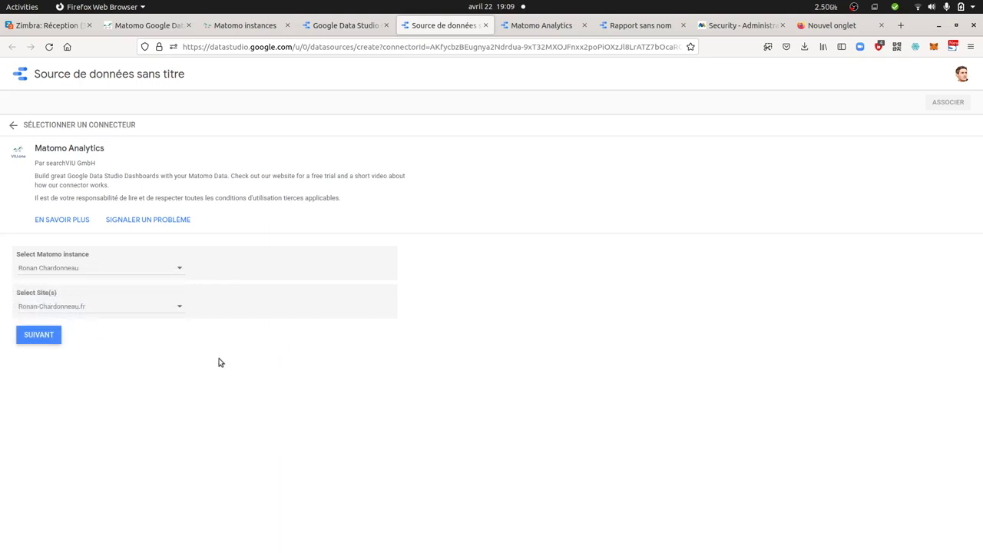
{"action": "left_click", "coordinate": [50, 336]}
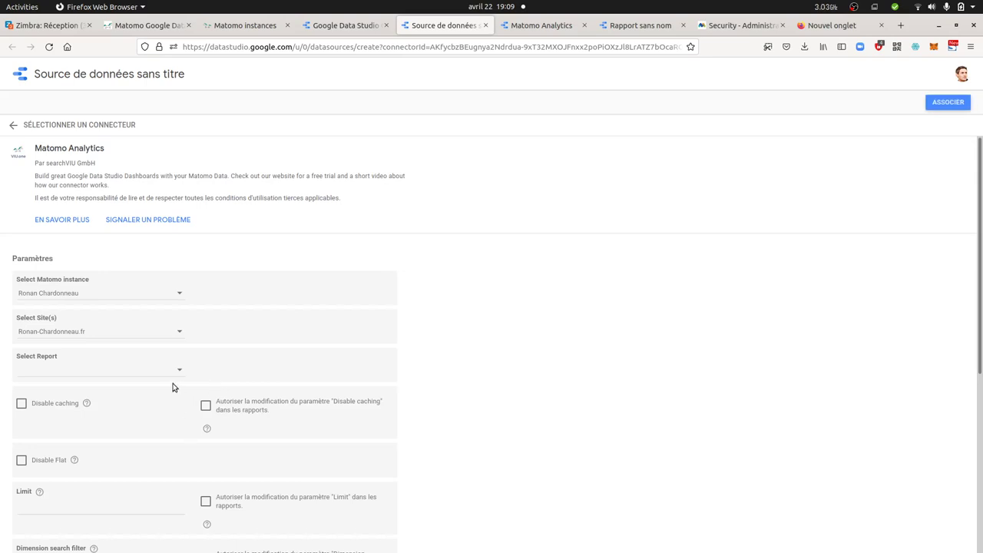
Pick 'Referrers: Channel Type' from the Select Report list.
{"action": "scroll", "coordinate": [161, 378], "scroll_direction": "down", "scroll_amount": 3}
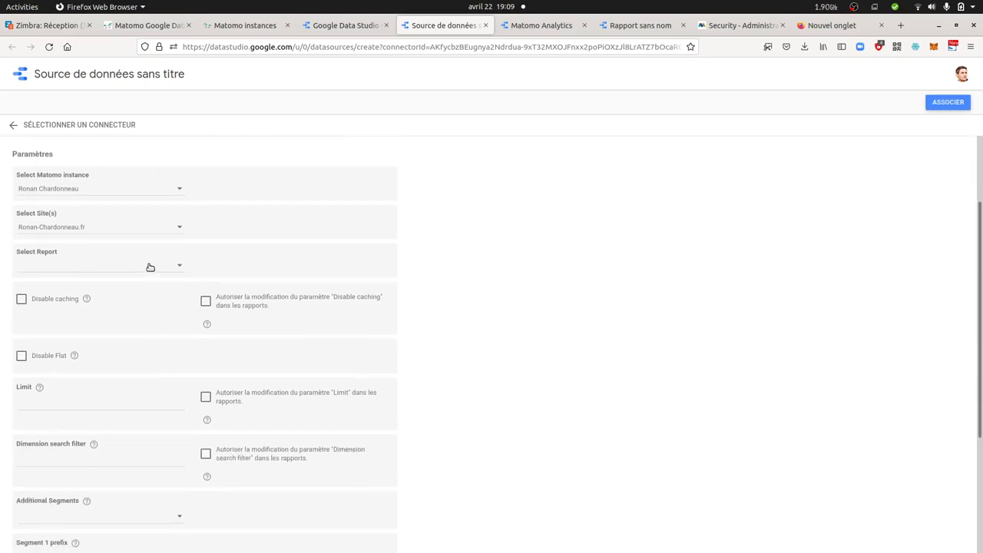
{"action": "left_click", "coordinate": [151, 267]}
{"action": "scroll", "coordinate": [136, 323], "scroll_direction": "down", "scroll_amount": 3}
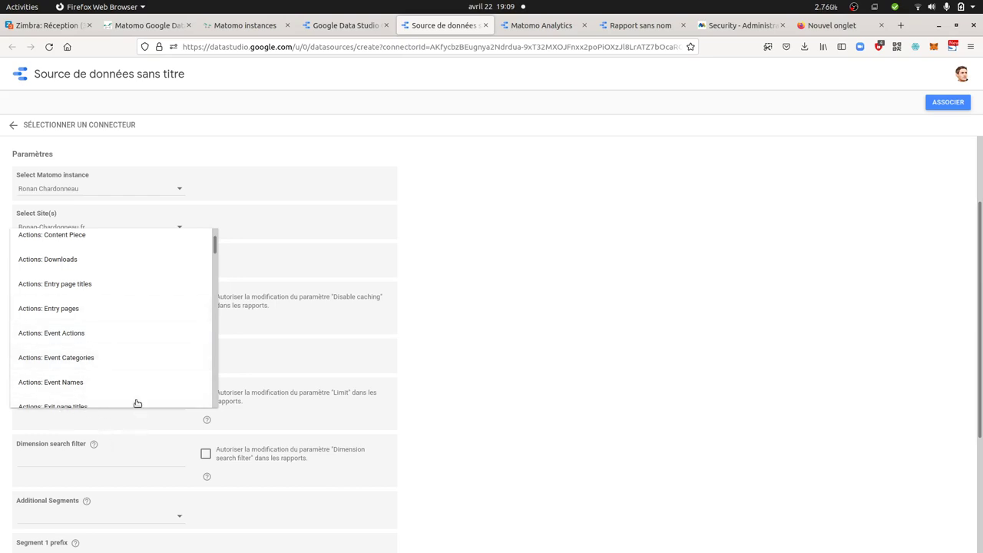
{"action": "scroll", "coordinate": [132, 335], "scroll_direction": "down", "scroll_amount": 2}
{"action": "scroll", "coordinate": [128, 347], "scroll_direction": "down", "scroll_amount": 2}
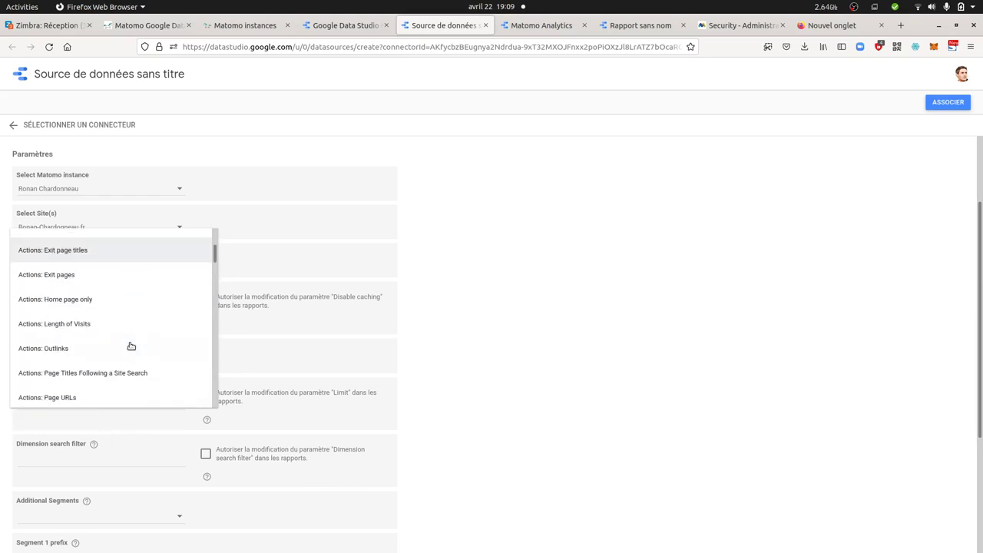
{"action": "scroll", "coordinate": [131, 345], "scroll_direction": "down", "scroll_amount": 2}
{"action": "scroll", "coordinate": [127, 337], "scroll_direction": "down", "scroll_amount": 2}
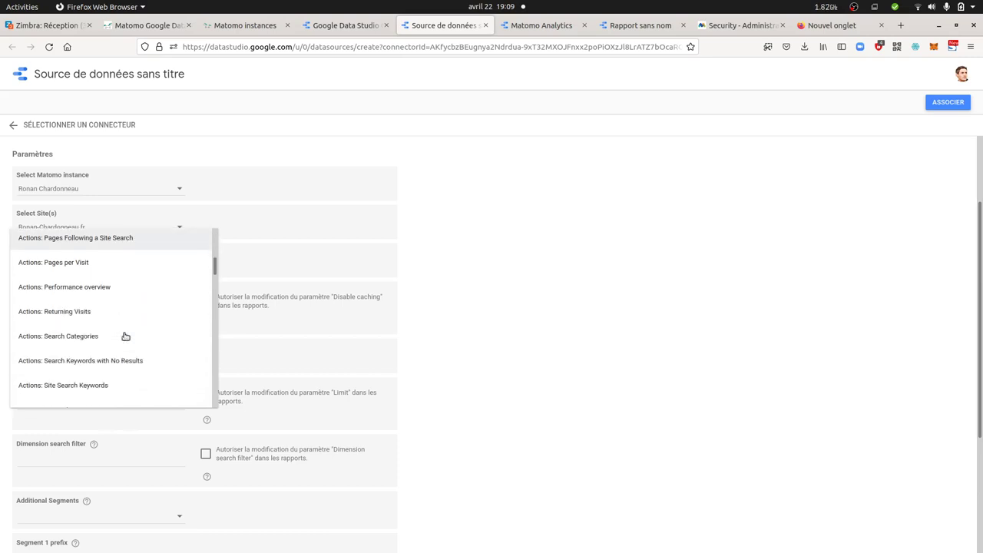
{"action": "scroll", "coordinate": [123, 331], "scroll_direction": "down", "scroll_amount": 2}
{"action": "scroll", "coordinate": [123, 340], "scroll_direction": "down", "scroll_amount": 2}
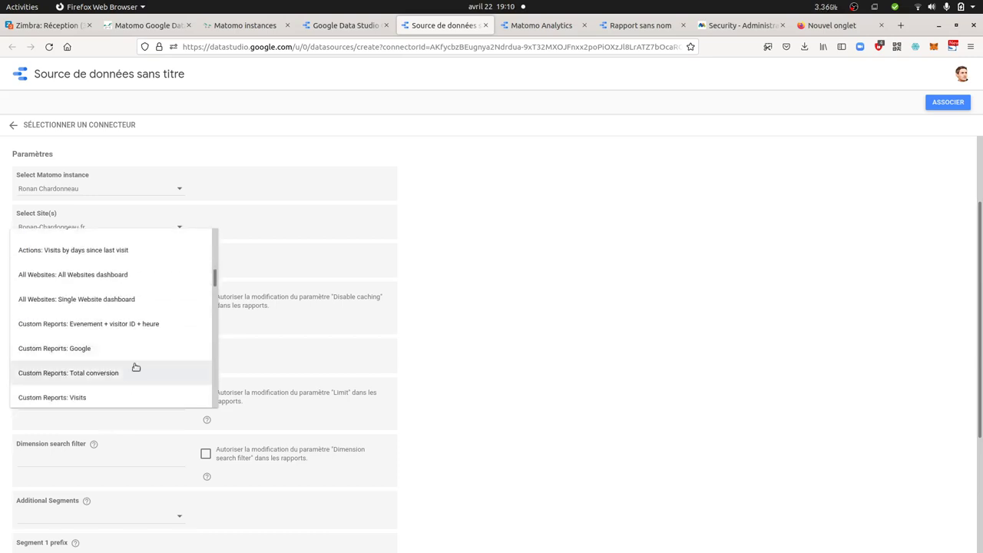
{"action": "scroll", "coordinate": [131, 368], "scroll_direction": "down", "scroll_amount": 2}
{"action": "scroll", "coordinate": [130, 367], "scroll_direction": "up", "scroll_amount": 5}
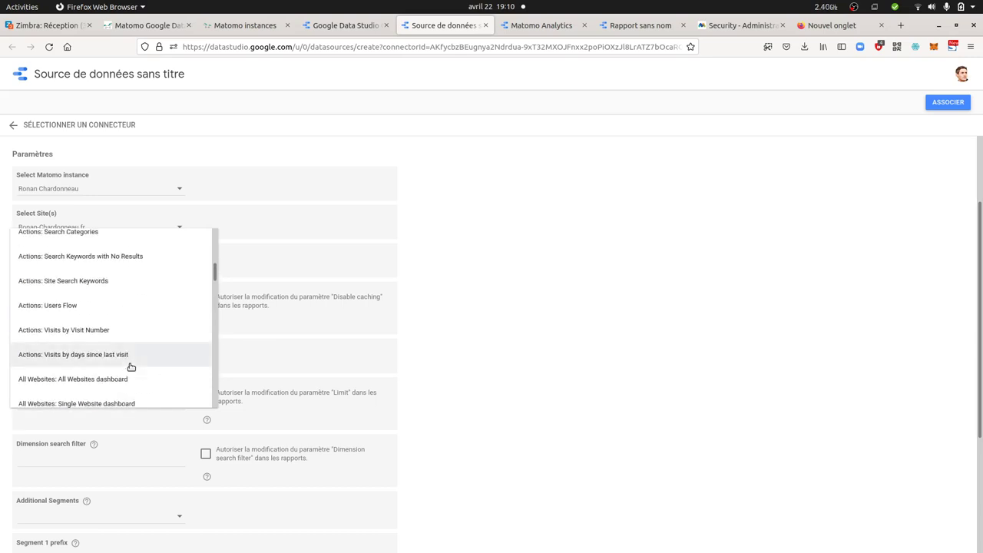
{"action": "scroll", "coordinate": [131, 367], "scroll_direction": "up", "scroll_amount": 2}
{"action": "scroll", "coordinate": [131, 367], "scroll_direction": "up", "scroll_amount": 3}
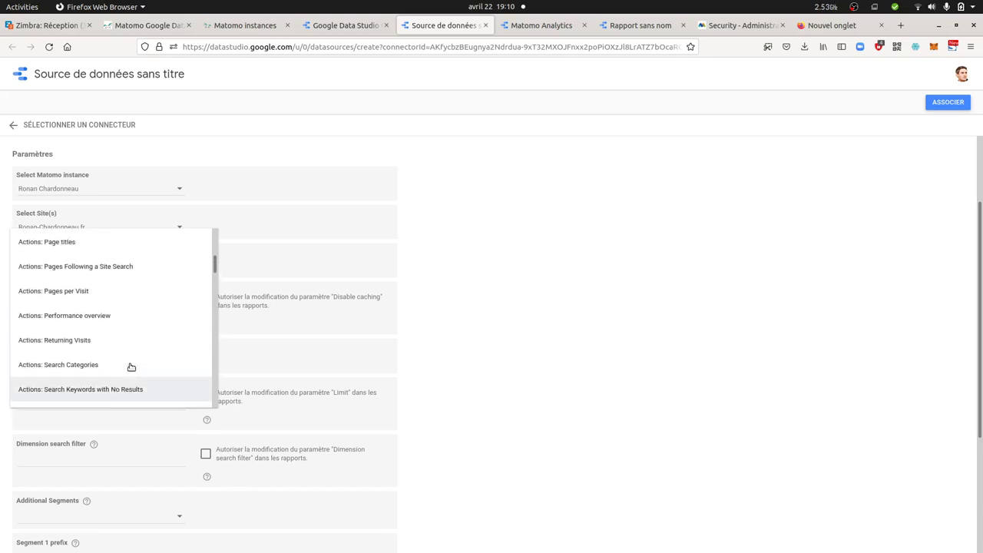
{"action": "scroll", "coordinate": [131, 367], "scroll_direction": "up", "scroll_amount": 1}
{"action": "scroll", "coordinate": [132, 367], "scroll_direction": "up", "scroll_amount": 5}
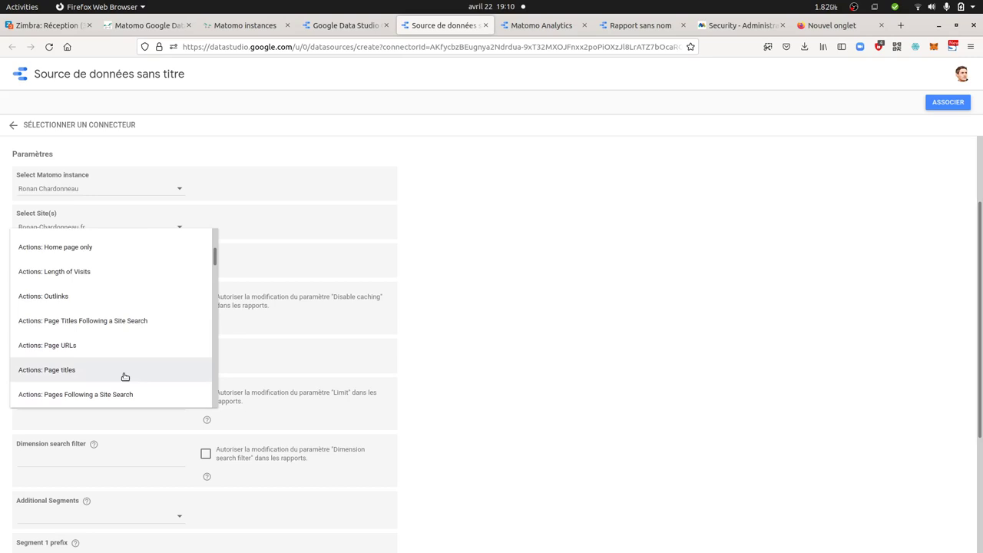
{"action": "scroll", "coordinate": [123, 357], "scroll_direction": "up", "scroll_amount": 2}
{"action": "scroll", "coordinate": [123, 357], "scroll_direction": "up", "scroll_amount": 8}
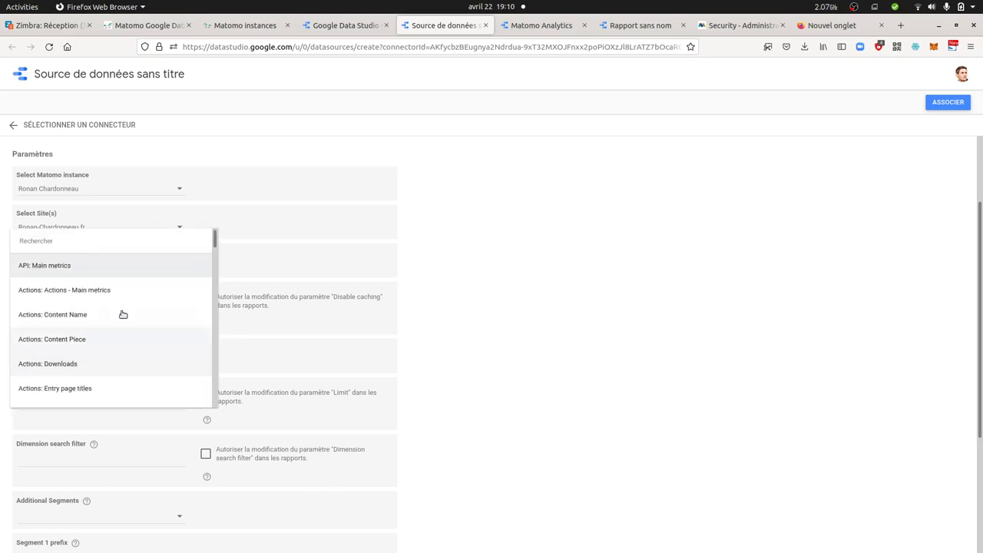
{"action": "scroll", "coordinate": [117, 321], "scroll_direction": "down", "scroll_amount": 3}
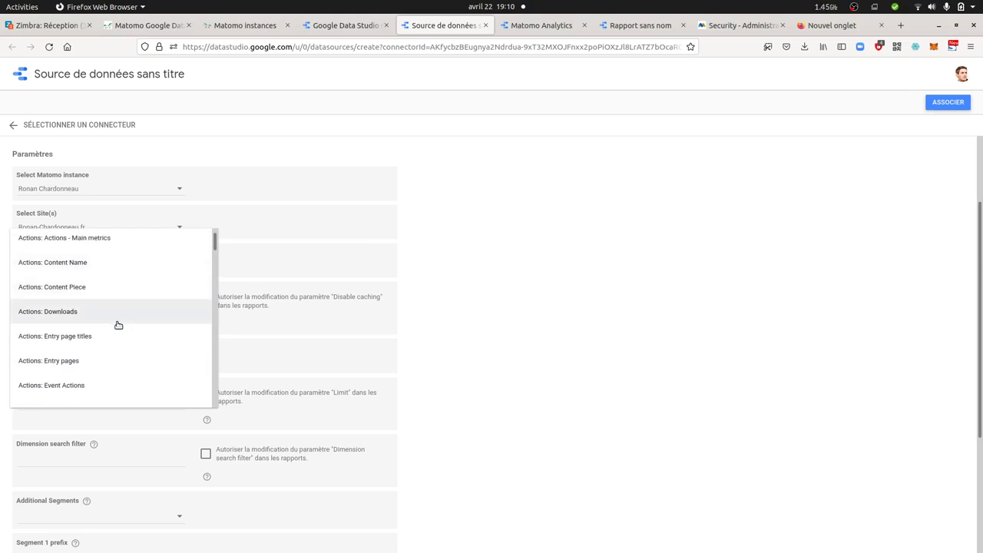
{"action": "scroll", "coordinate": [115, 330], "scroll_direction": "down", "scroll_amount": 3}
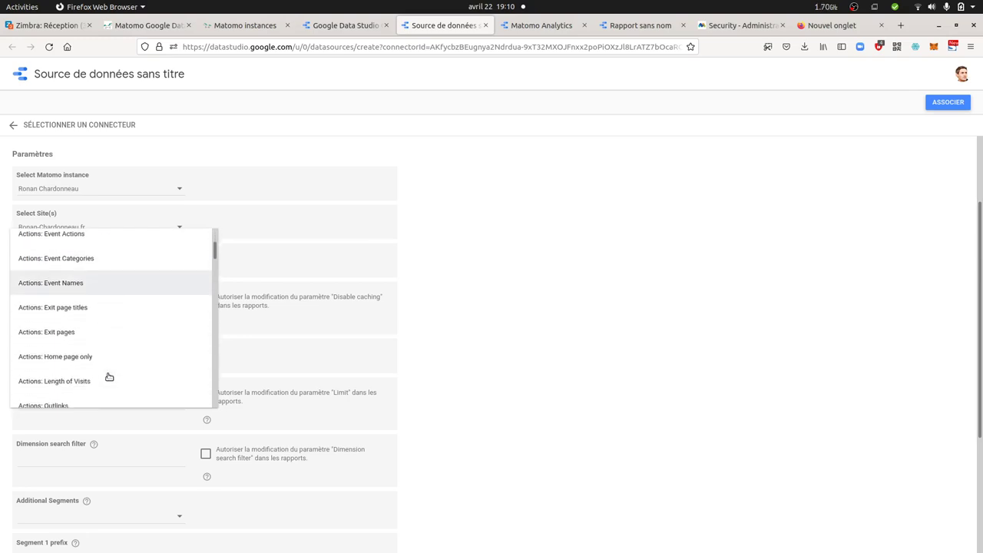
{"action": "scroll", "coordinate": [119, 311], "scroll_direction": "down", "scroll_amount": 5}
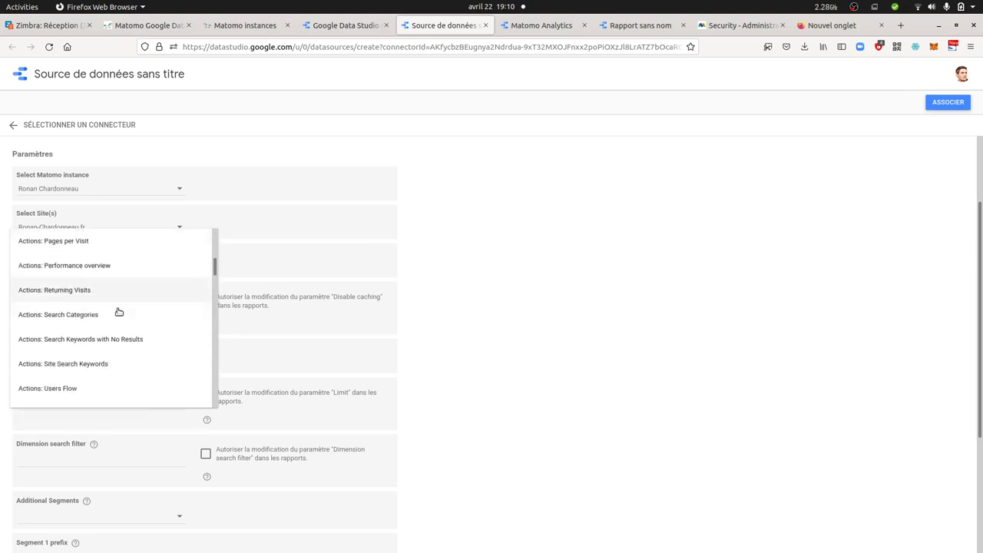
{"action": "scroll", "coordinate": [119, 311], "scroll_direction": "down", "scroll_amount": 5}
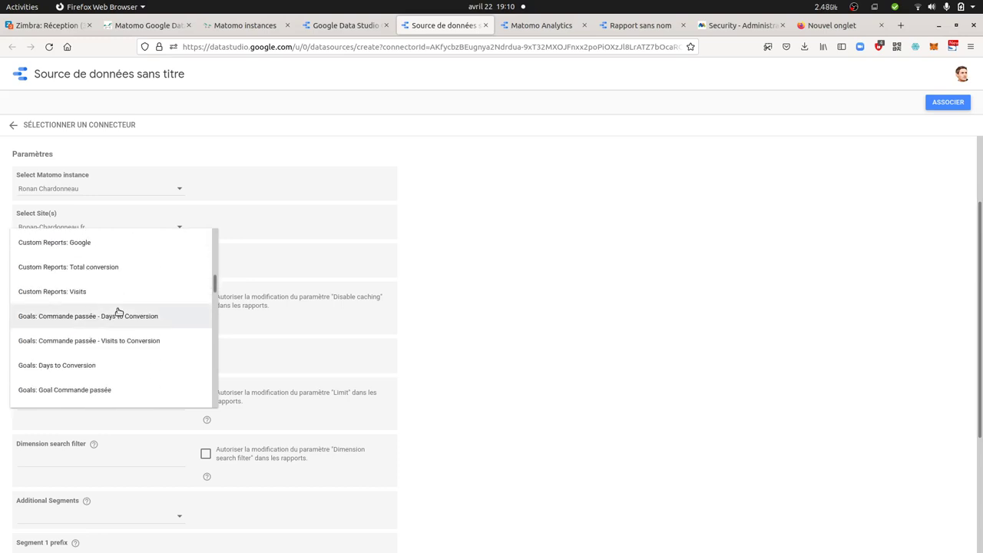
{"action": "scroll", "coordinate": [119, 311], "scroll_direction": "down", "scroll_amount": 6}
{"action": "scroll", "coordinate": [119, 311], "scroll_direction": "down", "scroll_amount": 12}
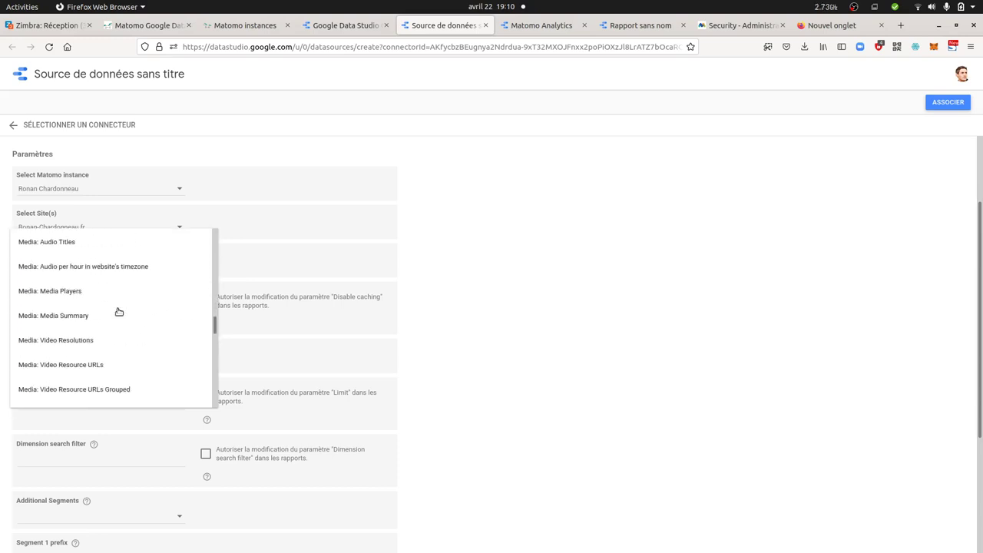
{"action": "scroll", "coordinate": [119, 311], "scroll_direction": "down", "scroll_amount": 4}
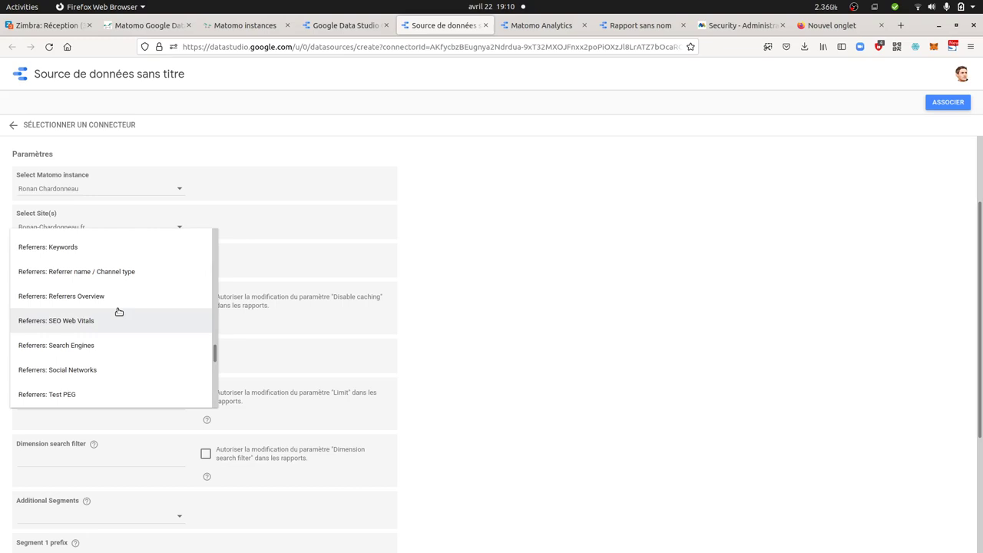
{"action": "scroll", "coordinate": [119, 311], "scroll_direction": "up", "scroll_amount": 4}
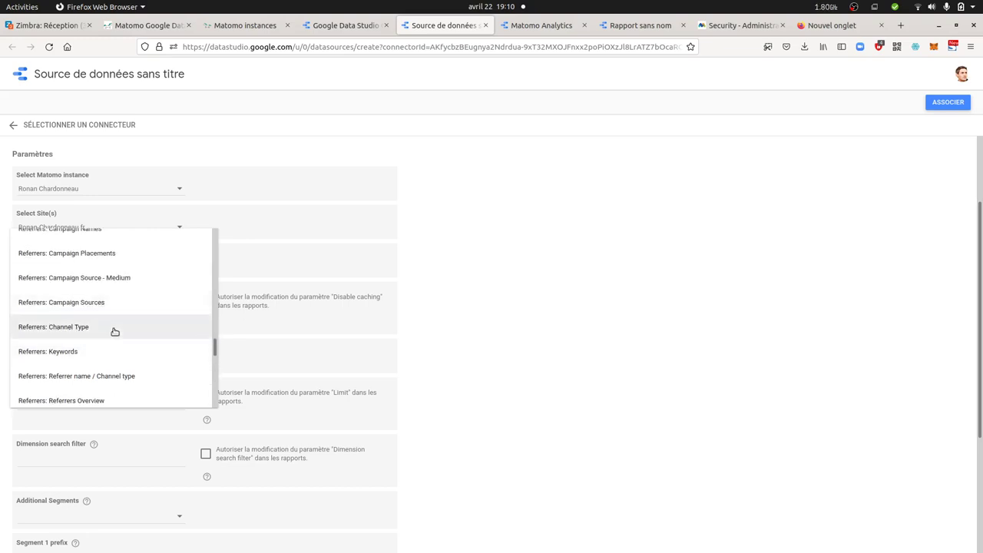
{"action": "left_click", "coordinate": [116, 329]}
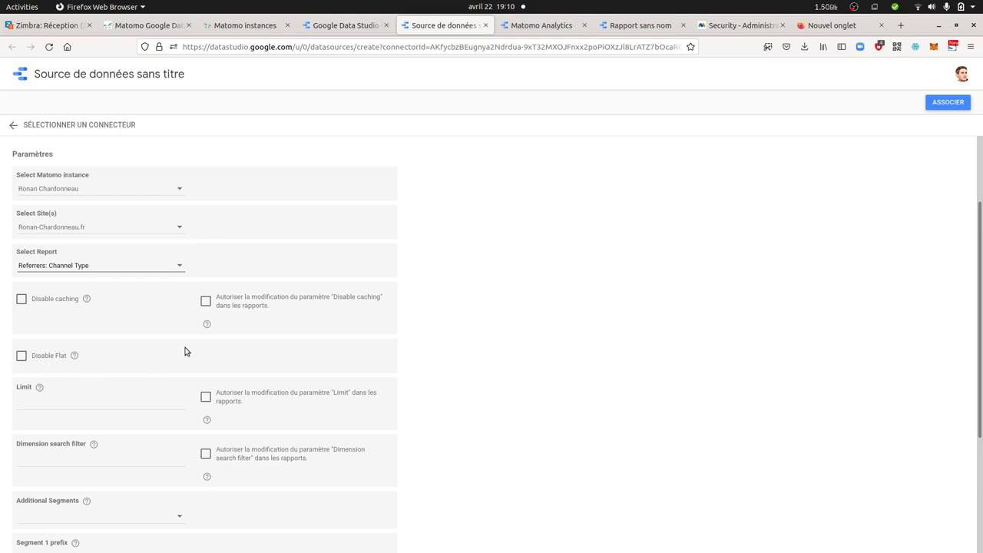
{"action": "scroll", "coordinate": [204, 364], "scroll_direction": "down", "scroll_amount": 3}
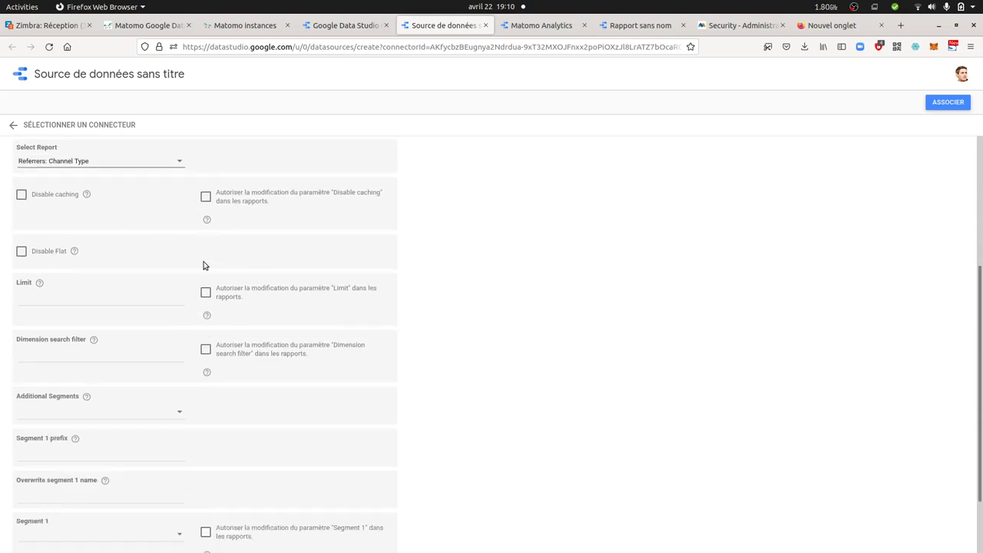
{"action": "scroll", "coordinate": [120, 341], "scroll_direction": "down", "scroll_amount": 2}
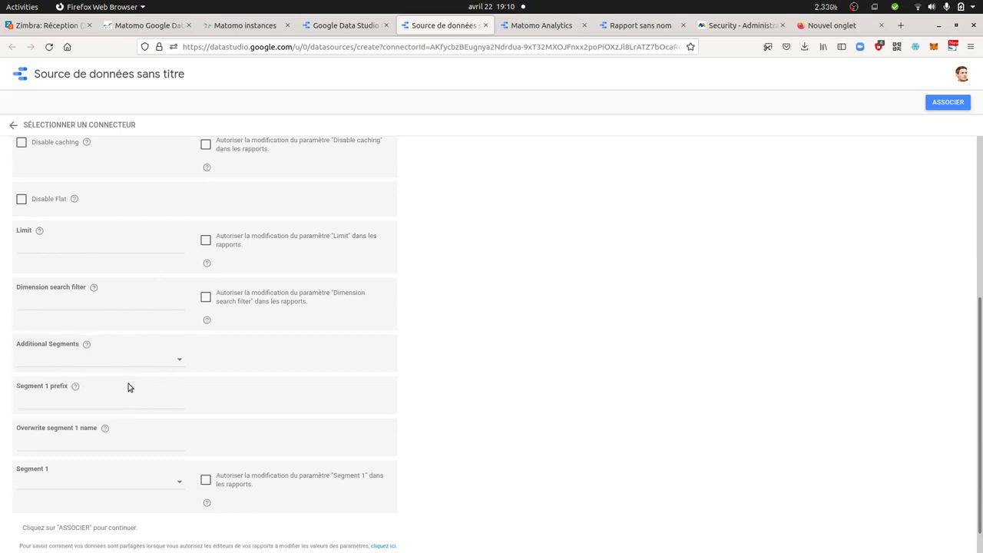
{"action": "left_click", "coordinate": [147, 358]}
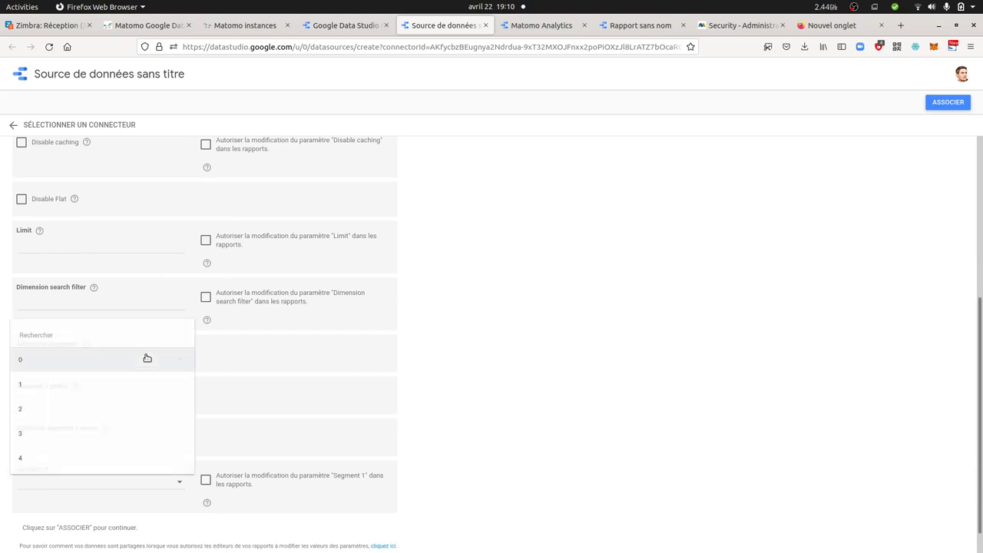
{"action": "left_click", "coordinate": [247, 382]}
{"action": "scroll", "coordinate": [173, 370], "scroll_direction": "down", "scroll_amount": 1}
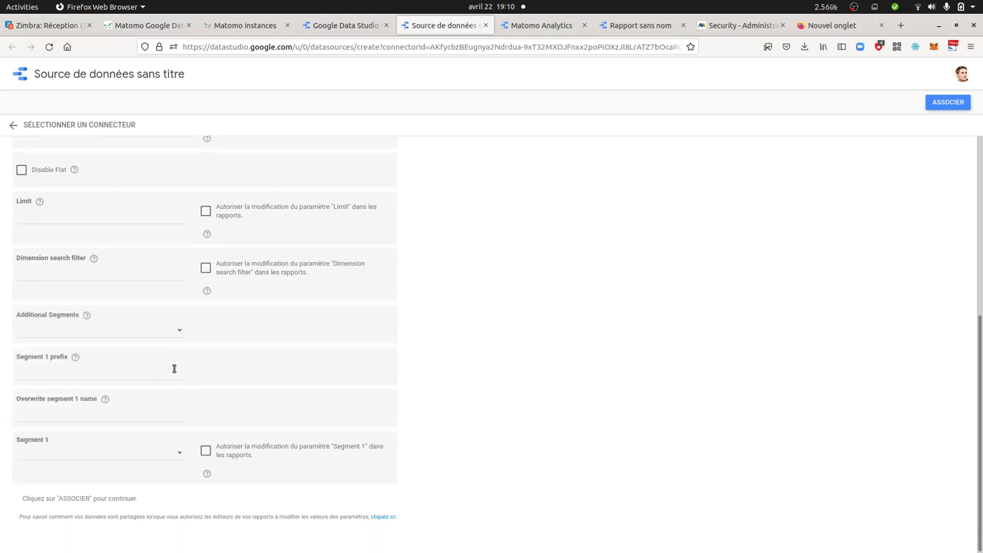
{"action": "left_click", "coordinate": [106, 451]}
{"action": "scroll", "coordinate": [128, 453], "scroll_direction": "down", "scroll_amount": 3}
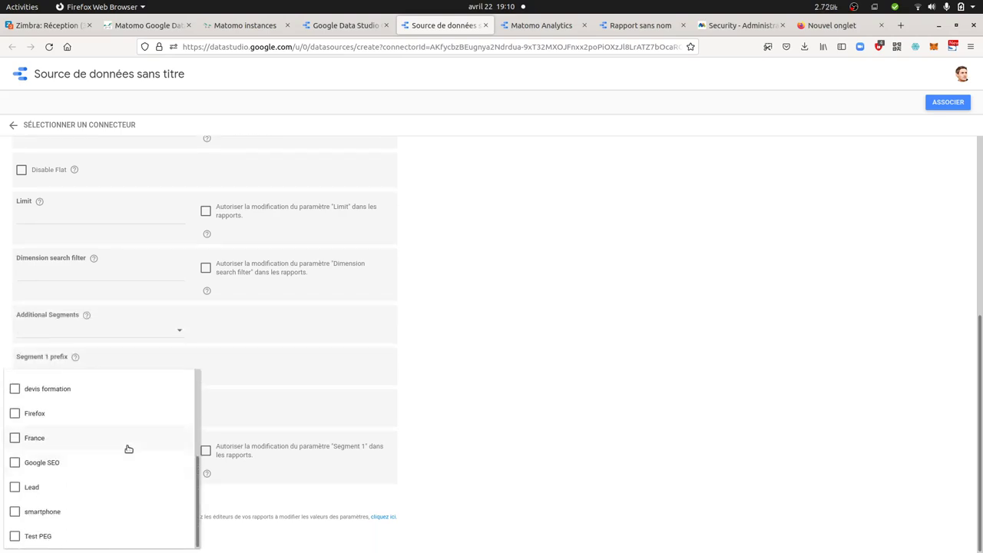
{"action": "left_click", "coordinate": [223, 467]}
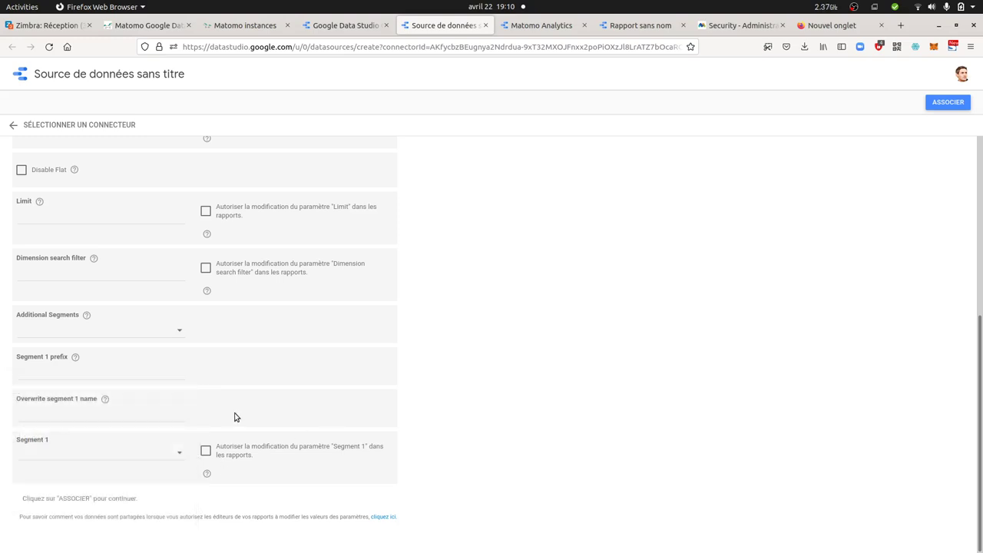
{"action": "scroll", "coordinate": [235, 417], "scroll_direction": "up", "scroll_amount": 5}
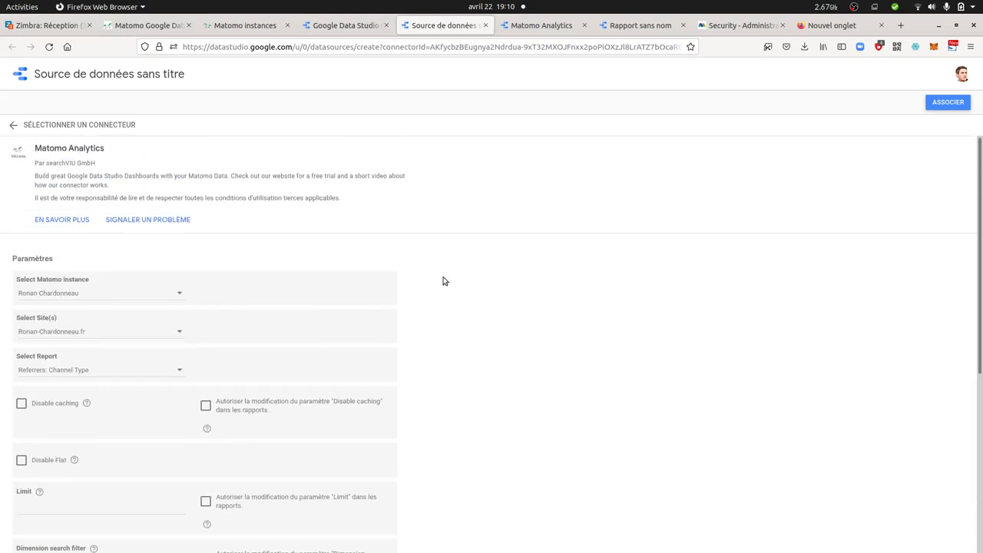
Connect the Matomo data source and create a report with a Channel Type by Bounce Rate table.
{"action": "left_click", "coordinate": [950, 103]}
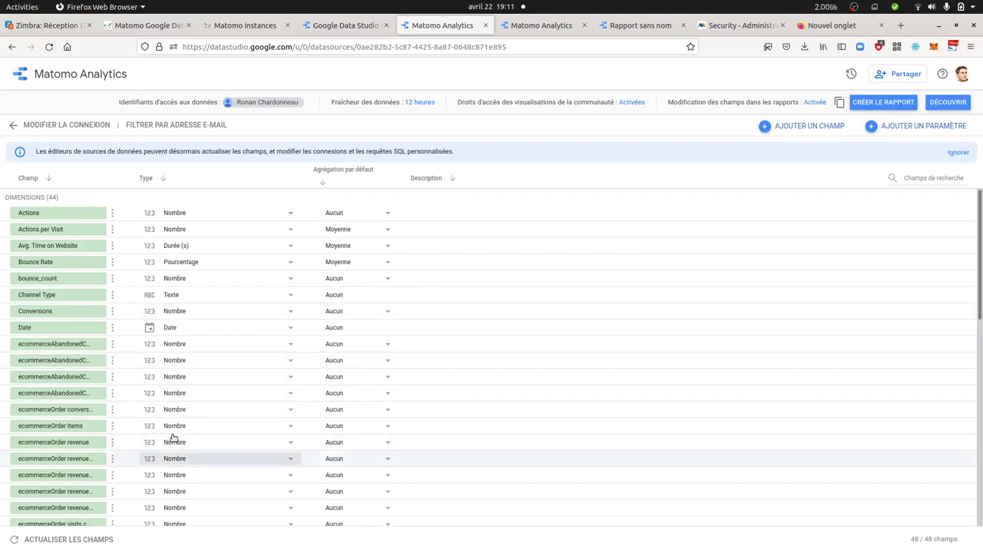
{"action": "scroll", "coordinate": [199, 325], "scroll_direction": "down", "scroll_amount": 5}
{"action": "scroll", "coordinate": [200, 325], "scroll_direction": "up", "scroll_amount": 5}
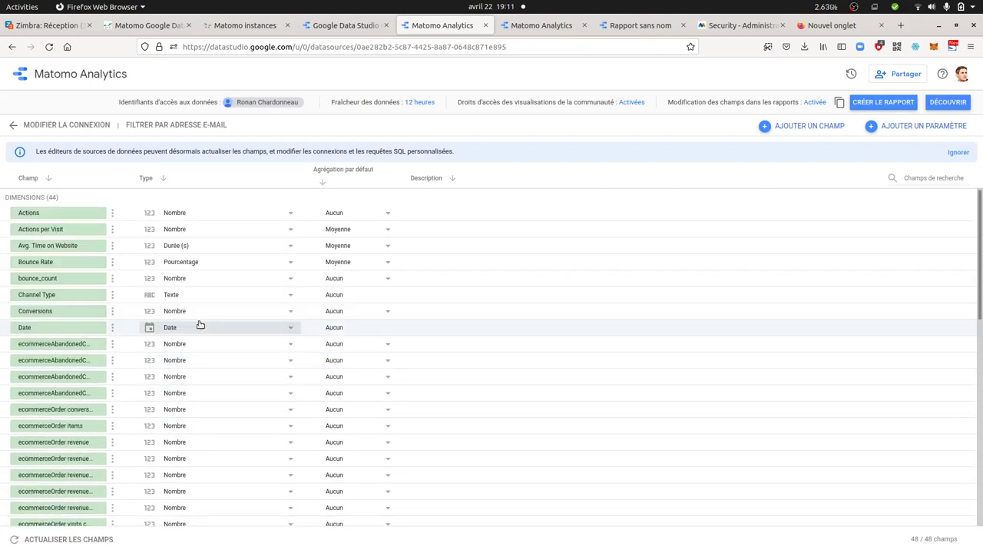
{"action": "left_click", "coordinate": [879, 103]}
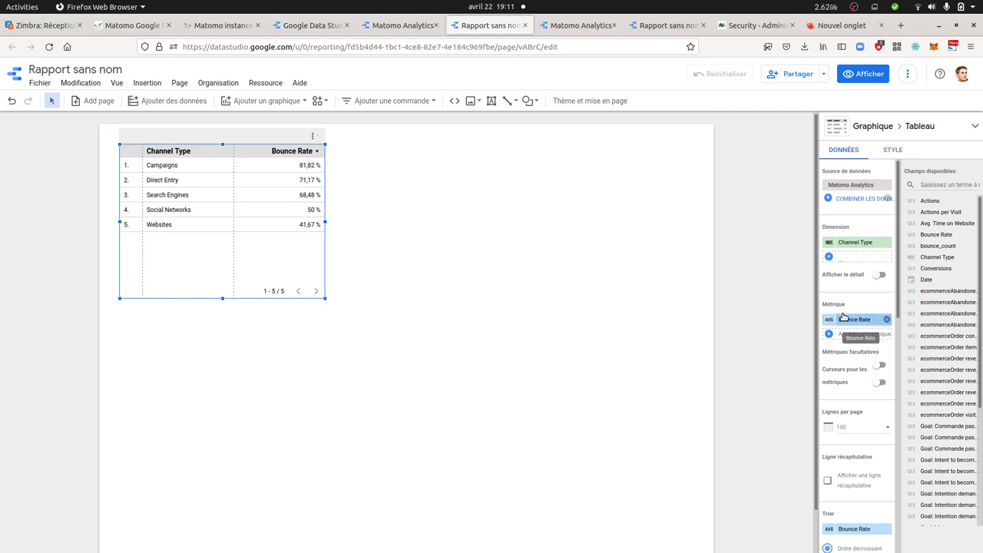
Add Visits from the field list as a second metric in the Channel Type table.
{"action": "left_click", "coordinate": [854, 341]}
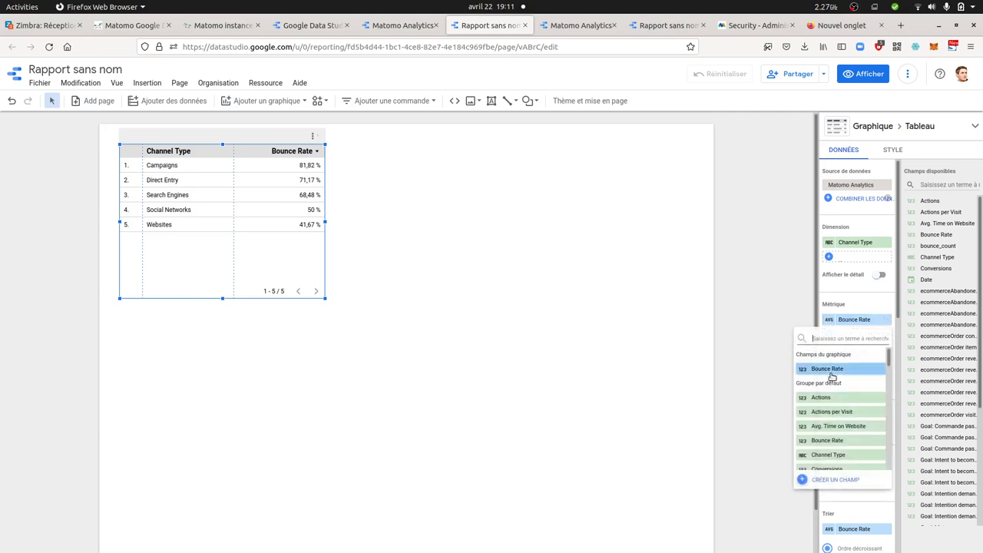
{"action": "scroll", "coordinate": [844, 430], "scroll_direction": "down", "scroll_amount": 1}
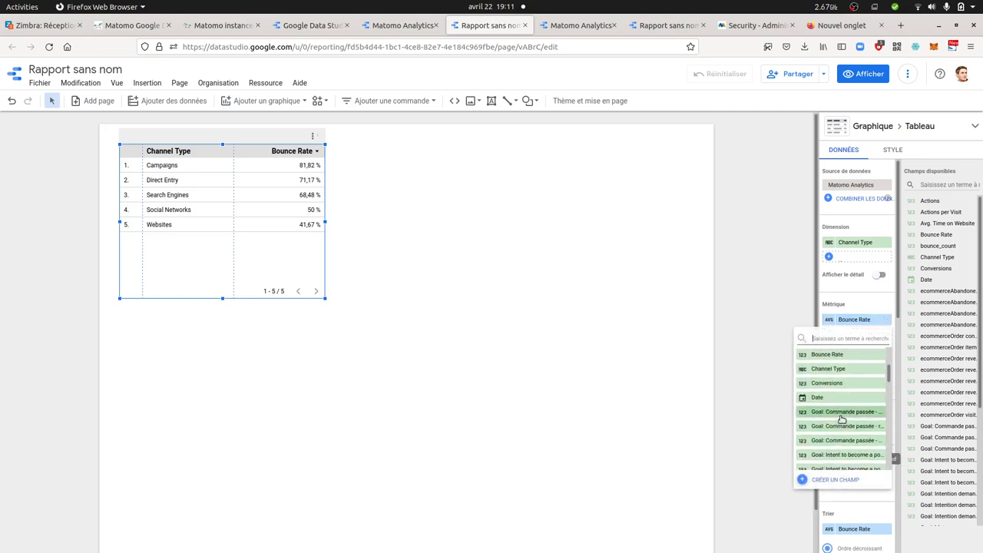
{"action": "scroll", "coordinate": [842, 416], "scroll_direction": "up", "scroll_amount": 2}
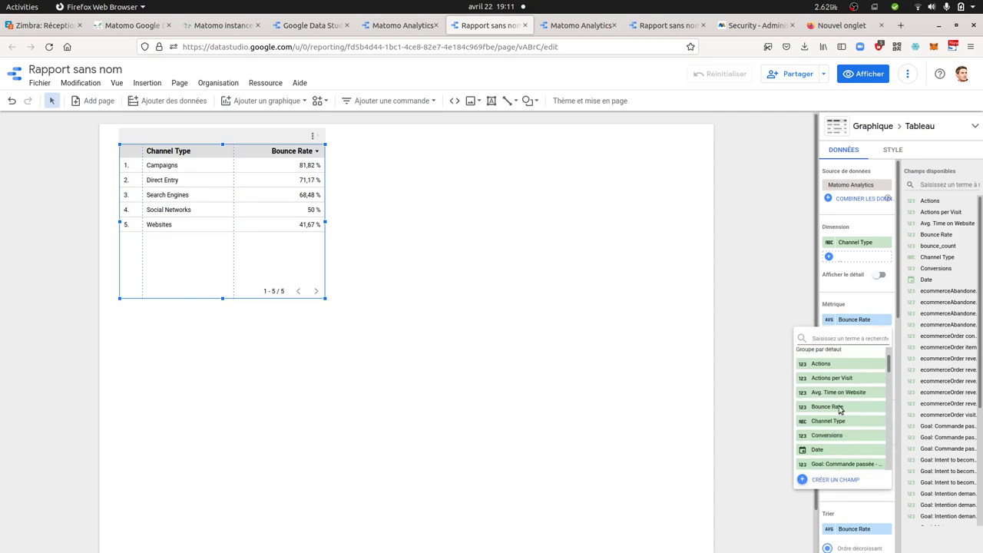
{"action": "scroll", "coordinate": [842, 414], "scroll_direction": "down", "scroll_amount": 2}
{"action": "scroll", "coordinate": [842, 418], "scroll_direction": "down", "scroll_amount": 5}
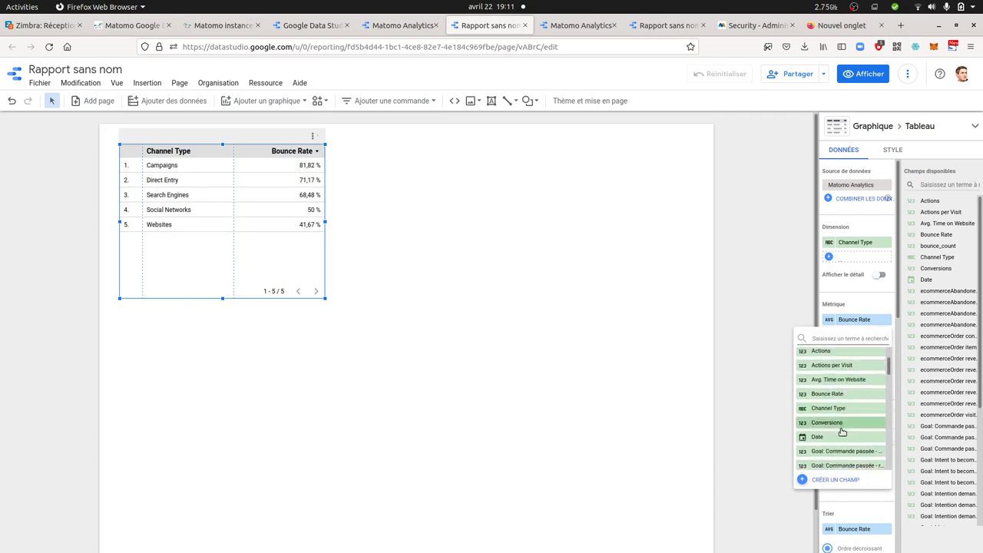
{"action": "scroll", "coordinate": [841, 430], "scroll_direction": "down", "scroll_amount": 5}
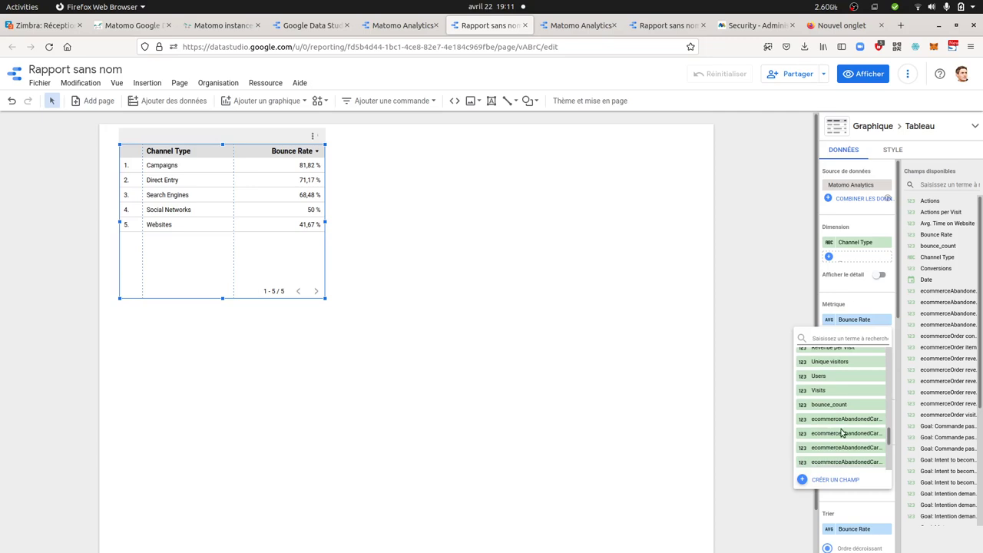
{"action": "left_click", "coordinate": [834, 389]}
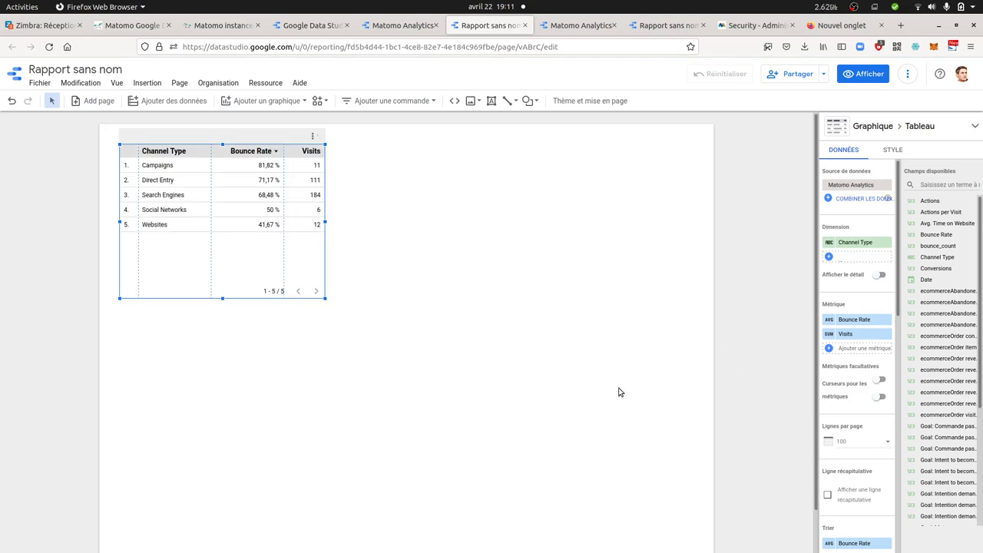
Set the table's default date range to a custom fixed period, 1 to 31 March 2022.
{"action": "scroll", "coordinate": [867, 476], "scroll_direction": "down", "scroll_amount": 6}
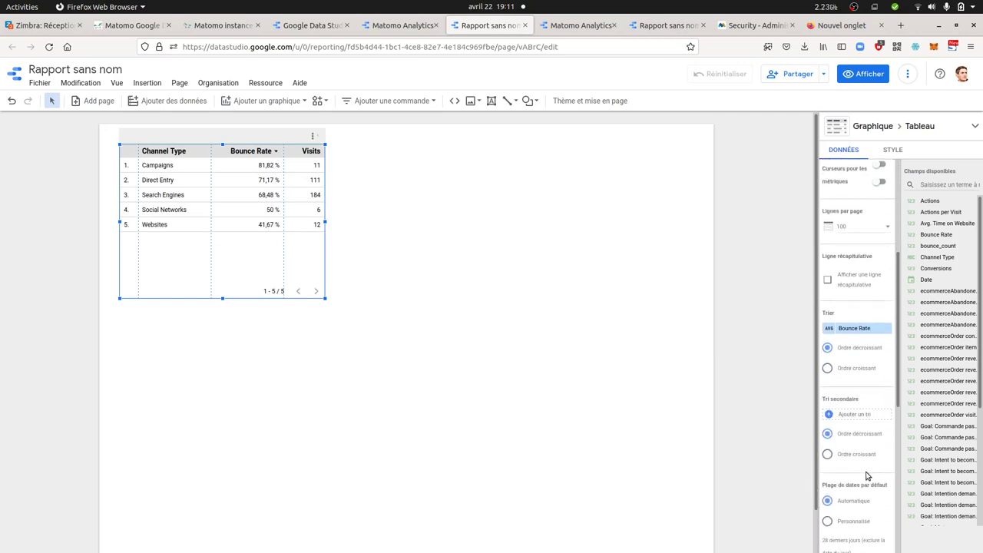
{"action": "scroll", "coordinate": [856, 472], "scroll_direction": "down", "scroll_amount": 8}
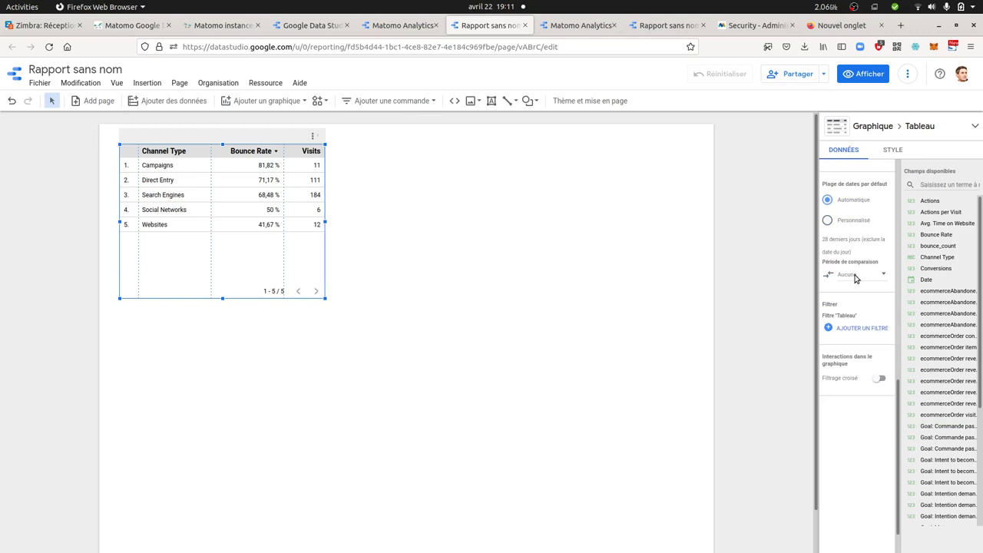
{"action": "scroll", "coordinate": [853, 278], "scroll_direction": "up", "scroll_amount": 1}
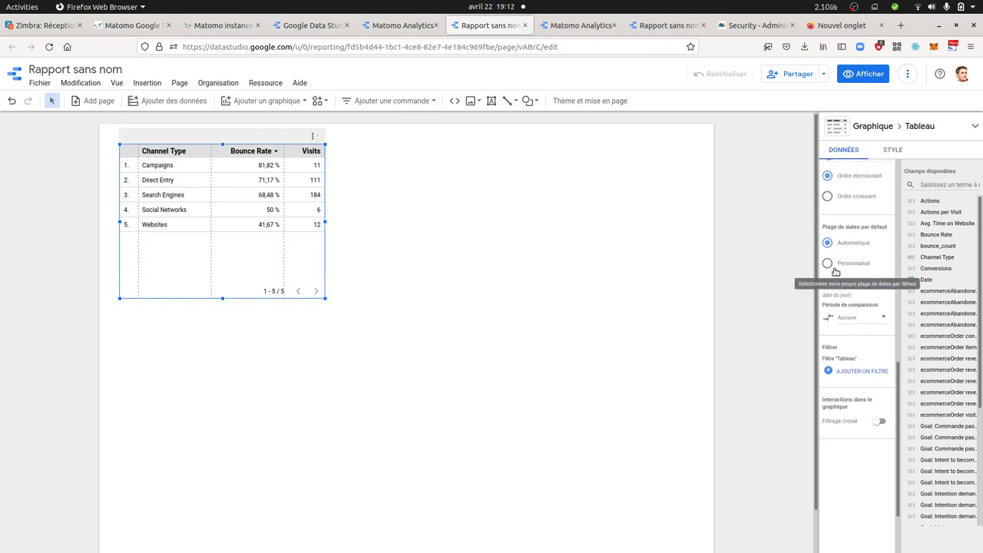
{"action": "left_click", "coordinate": [835, 272]}
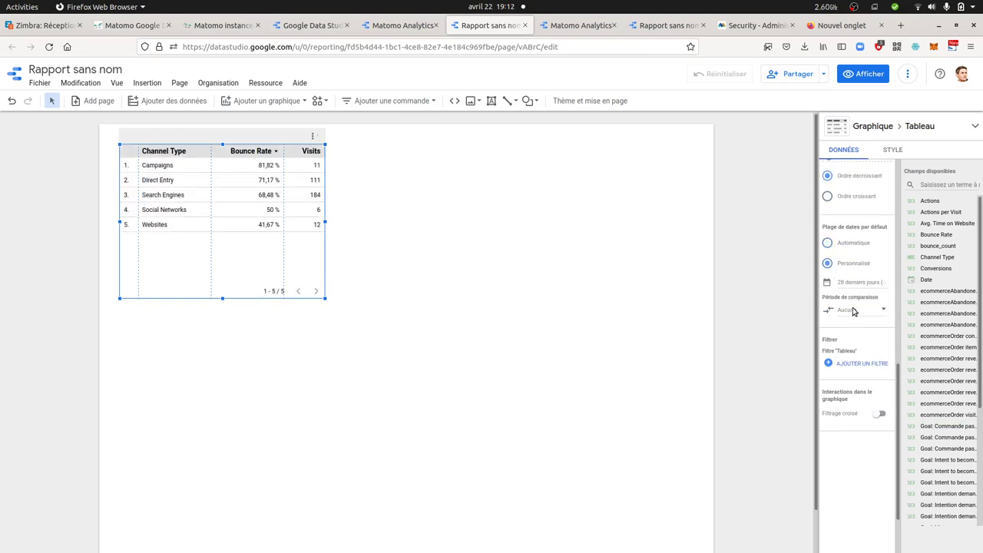
{"action": "left_click", "coordinate": [860, 283]}
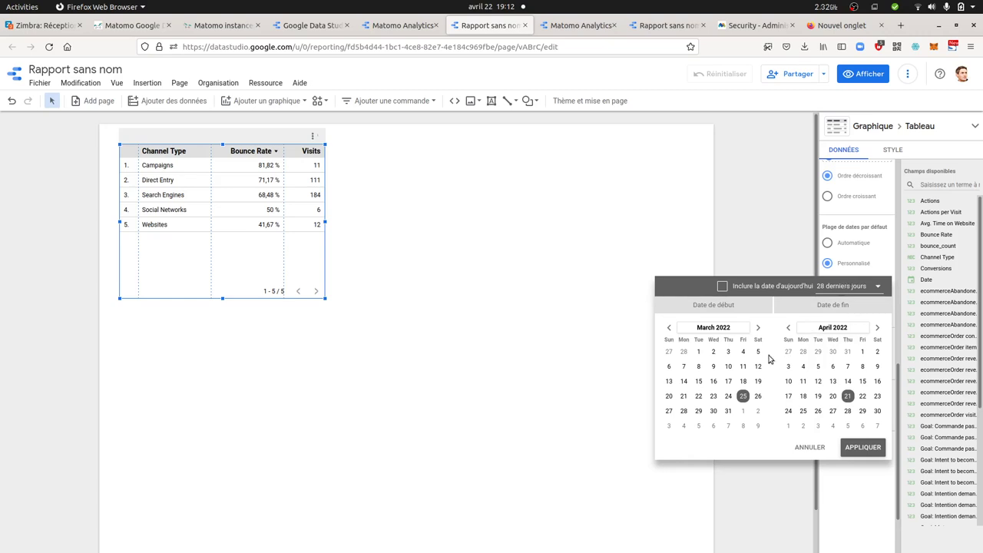
{"action": "left_click", "coordinate": [850, 290]}
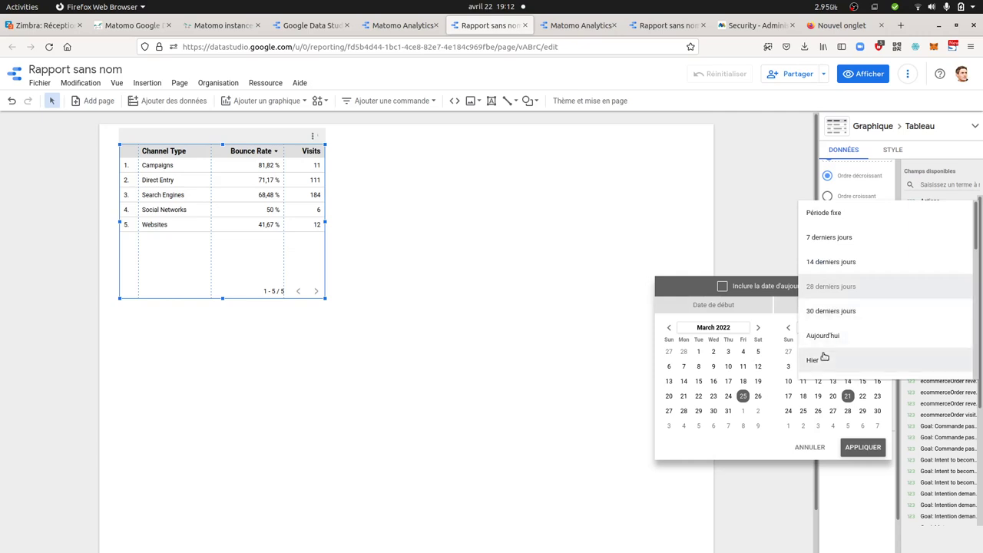
{"action": "left_click", "coordinate": [840, 221]}
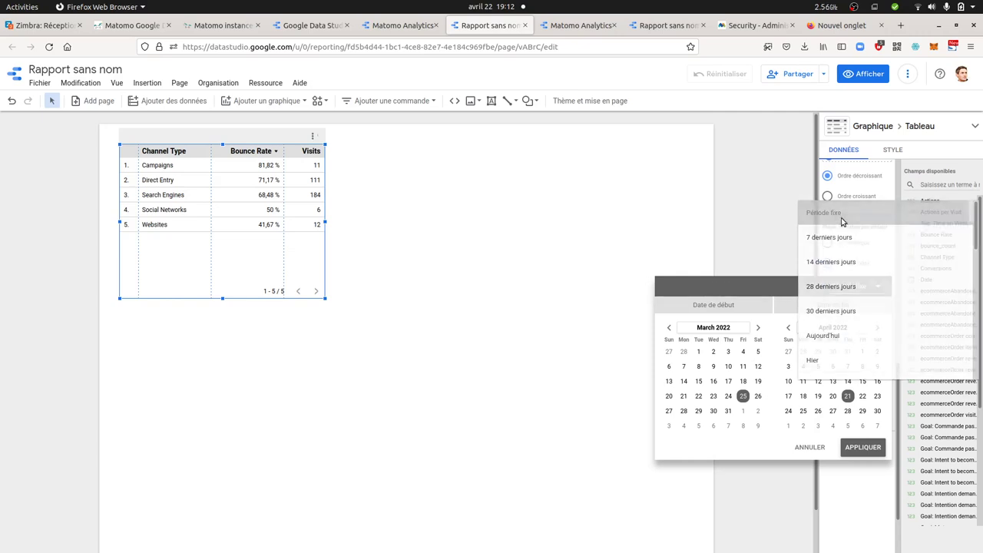
{"action": "left_click", "coordinate": [699, 353]}
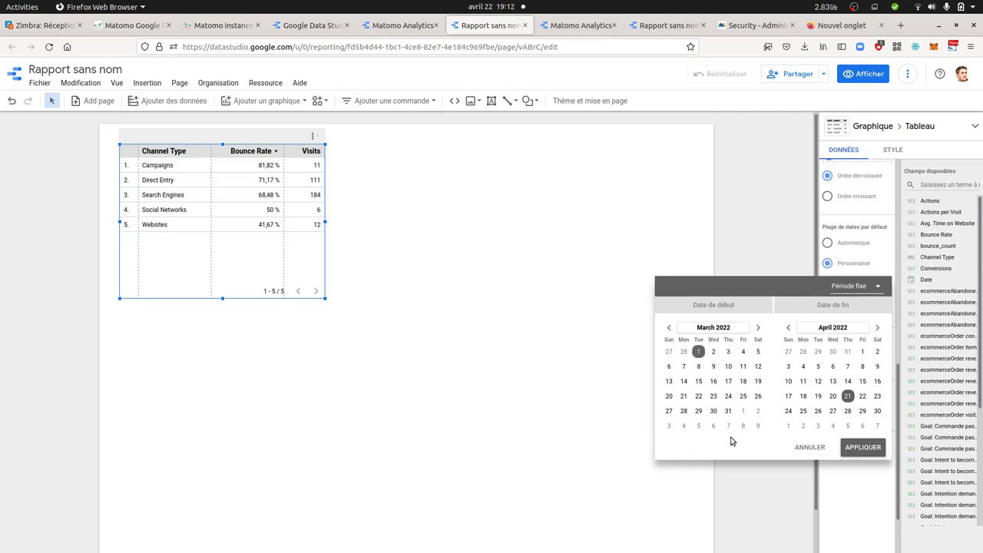
{"action": "left_click", "coordinate": [787, 328]}
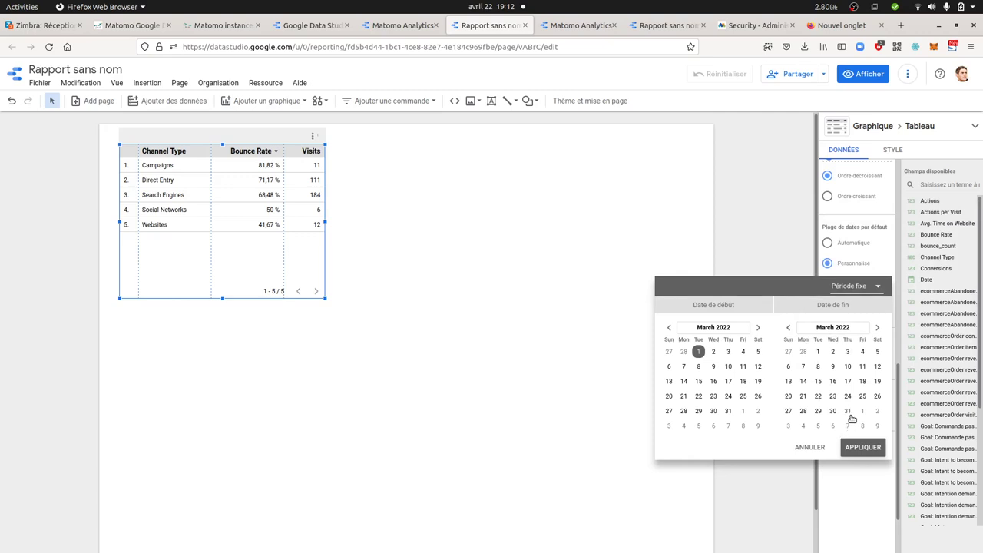
{"action": "left_click", "coordinate": [848, 411]}
{"action": "left_click", "coordinate": [862, 447]}
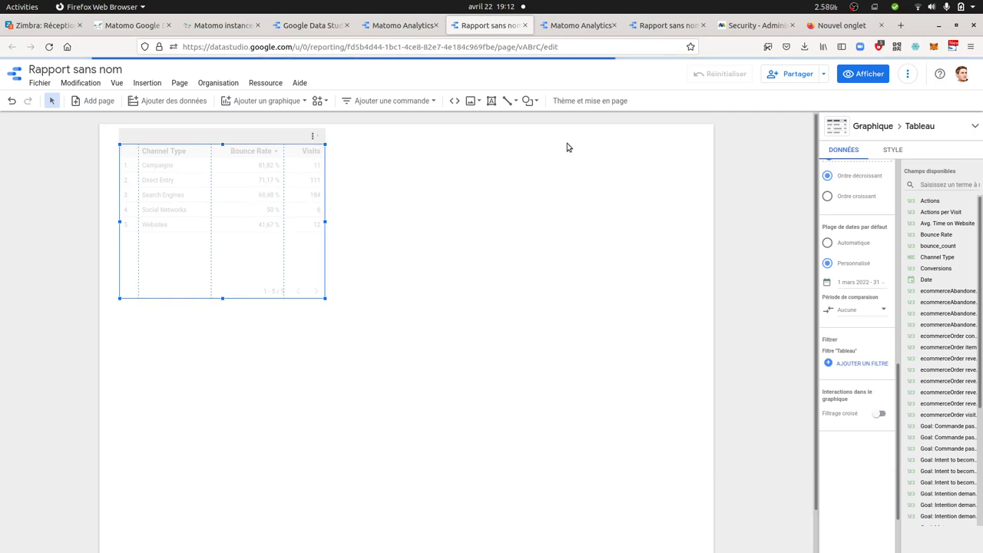
In Matomo, show the .fr website's statistics for the month of March 2022.
{"action": "left_click", "coordinate": [757, 26]}
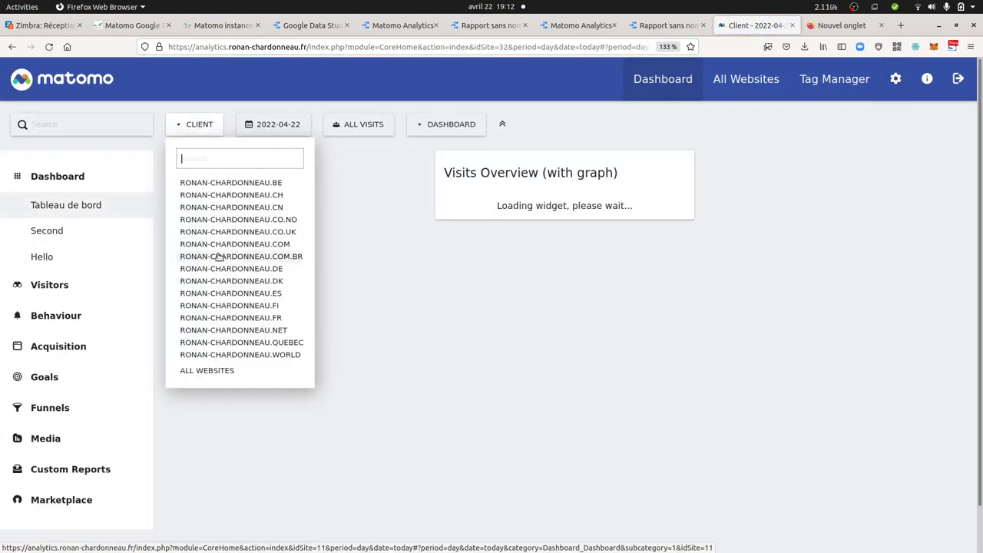
{"action": "left_click", "coordinate": [234, 317]}
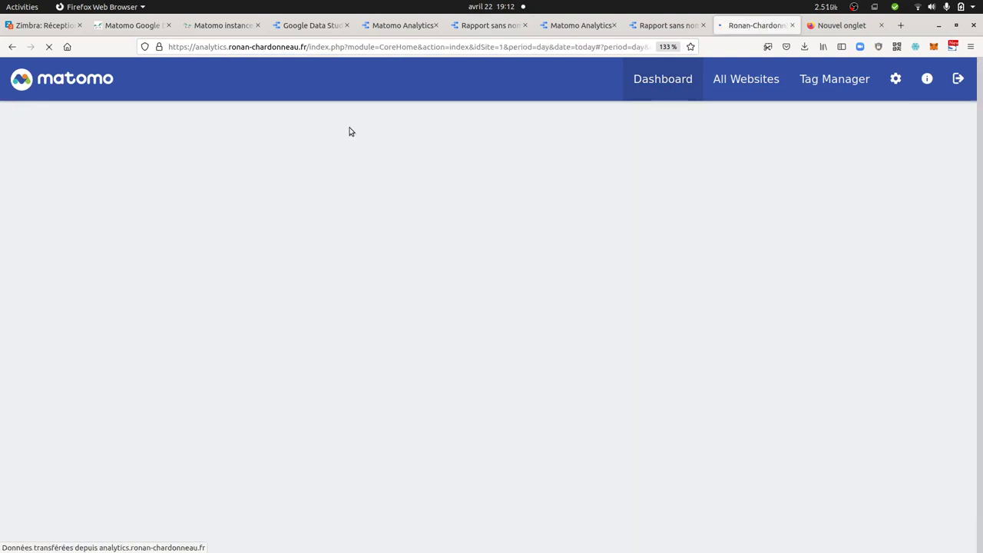
{"action": "left_click", "coordinate": [351, 125]}
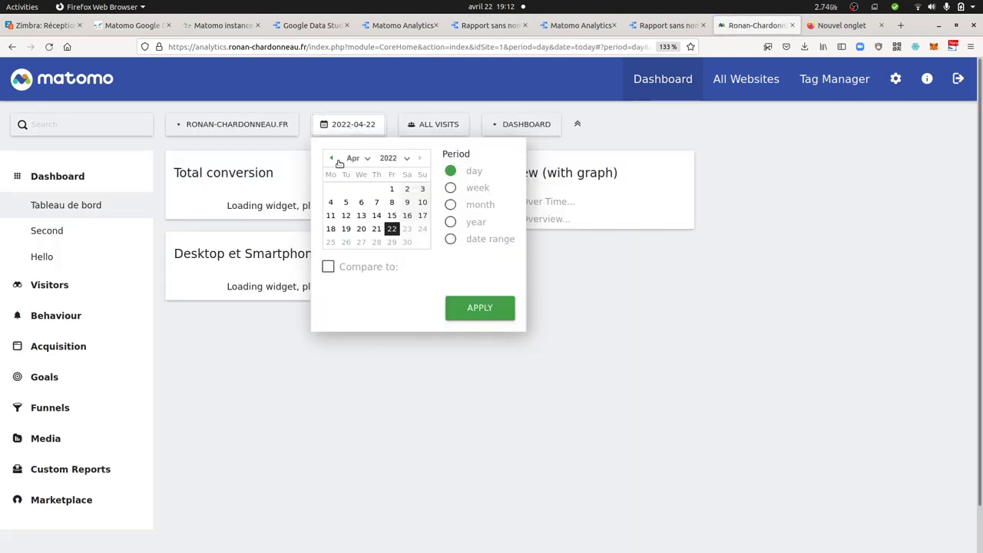
{"action": "left_click", "coordinate": [331, 158]}
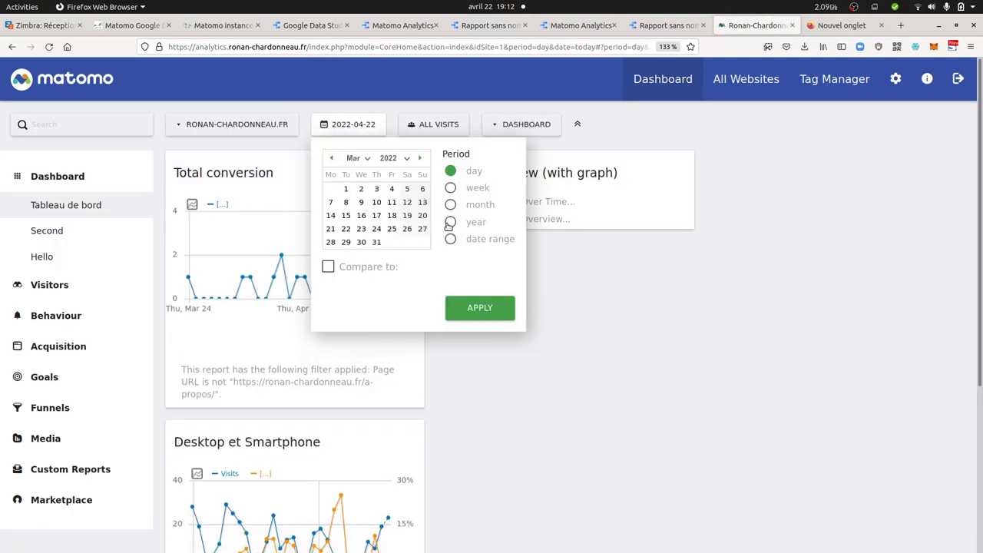
{"action": "left_click", "coordinate": [450, 204]}
{"action": "left_click", "coordinate": [384, 213]}
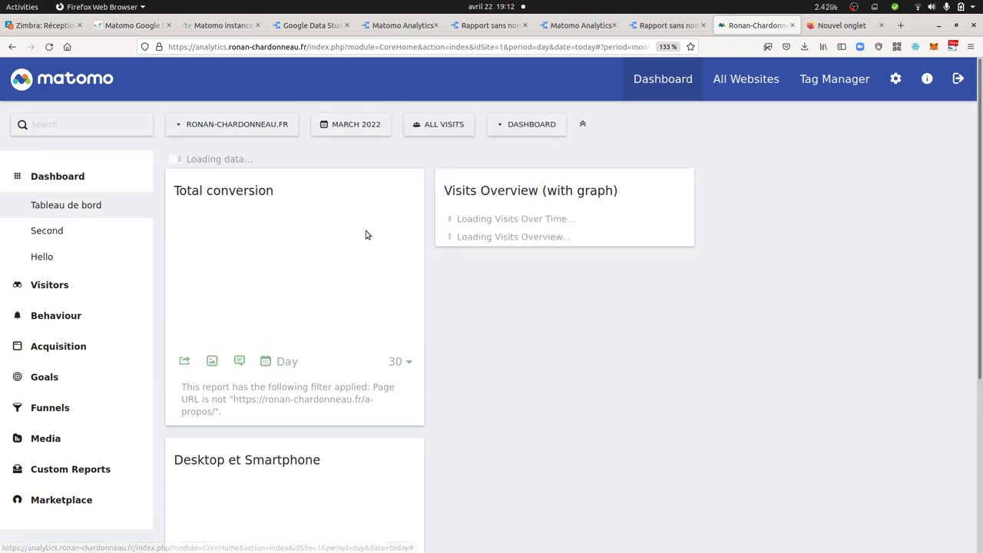
Open the Acquisition > All Channels report, showing 264 Search Engine visits.
{"action": "left_click", "coordinate": [59, 347]}
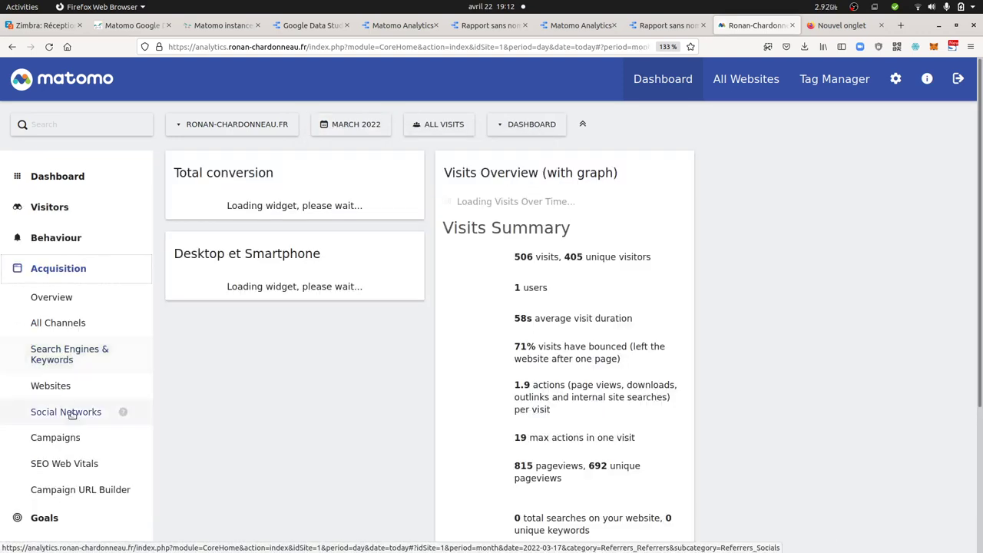
{"action": "left_click", "coordinate": [77, 322]}
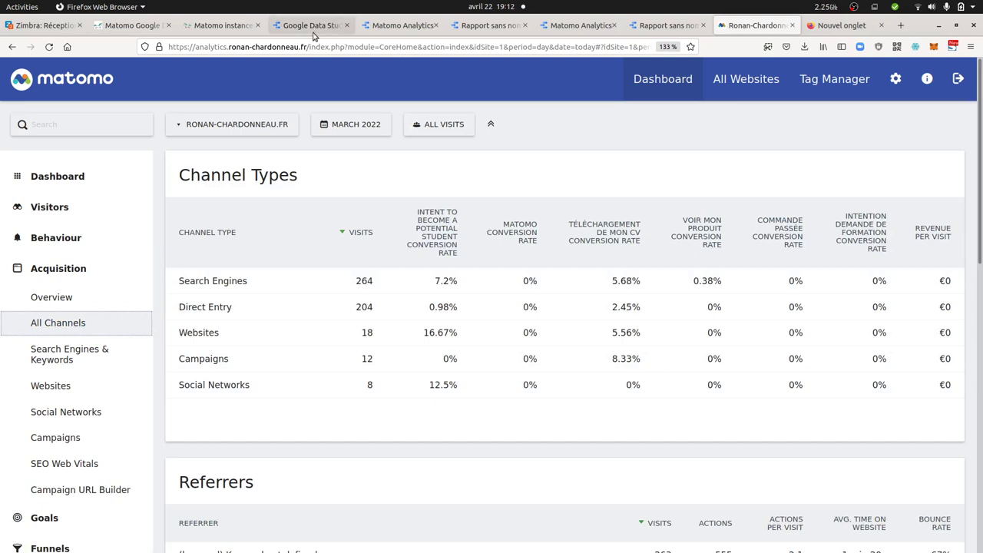
{"action": "left_click", "coordinate": [315, 31]}
Compare the report's March visits (264 Search Engines, 204 Direct Entry) with Matomo's Channel Types figures.
{"action": "left_click", "coordinate": [386, 33]}
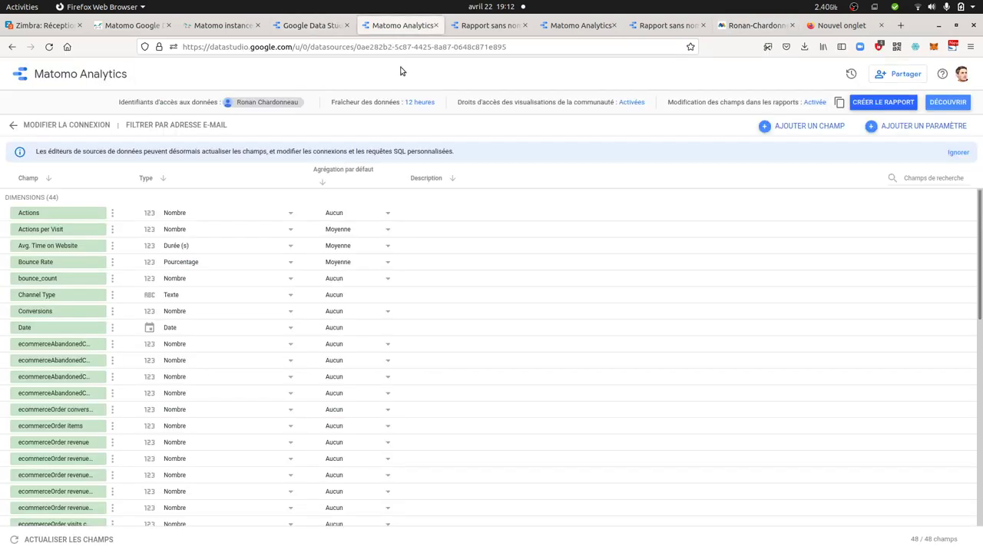
{"action": "left_click", "coordinate": [474, 26]}
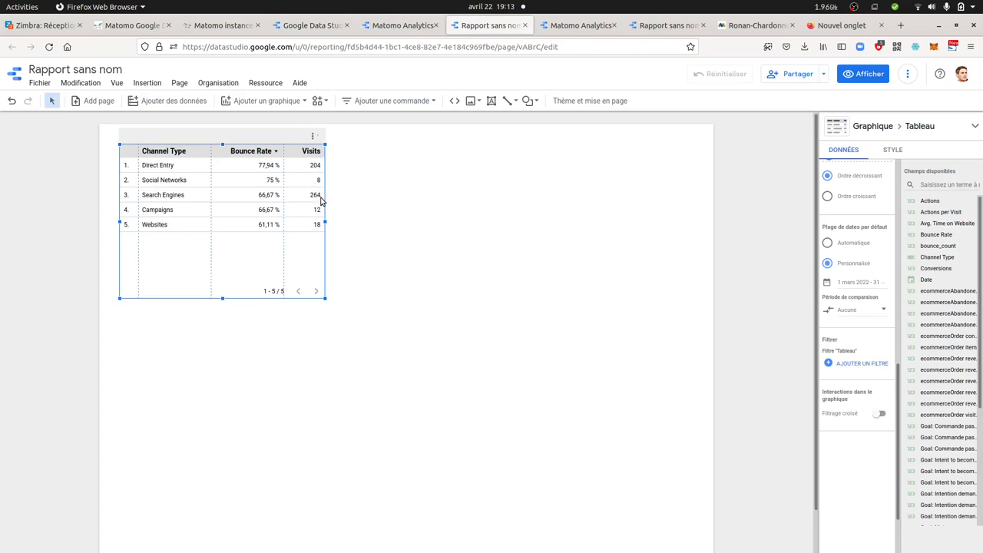
{"action": "left_click", "coordinate": [736, 25]}
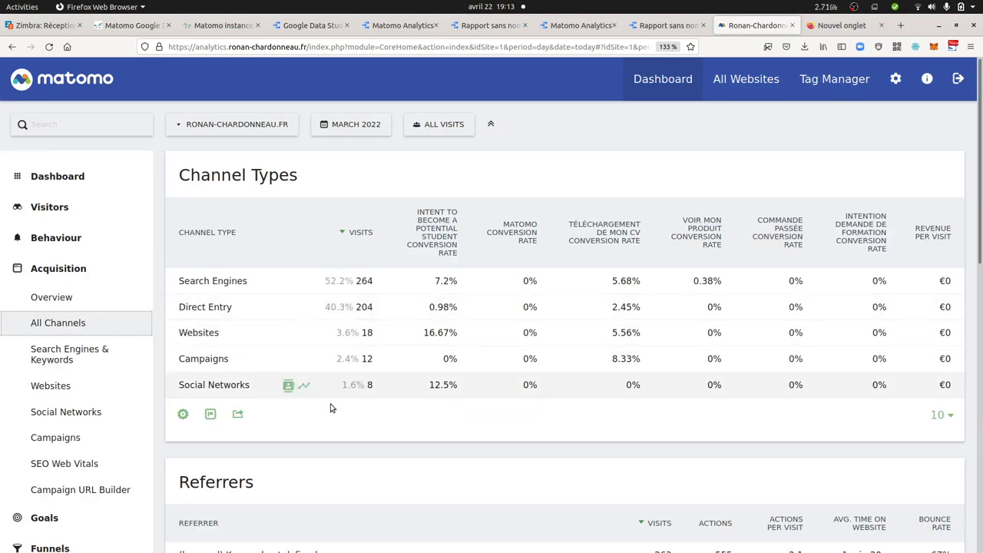
{"action": "left_click", "coordinate": [400, 29]}
{"action": "left_click", "coordinate": [477, 30]}
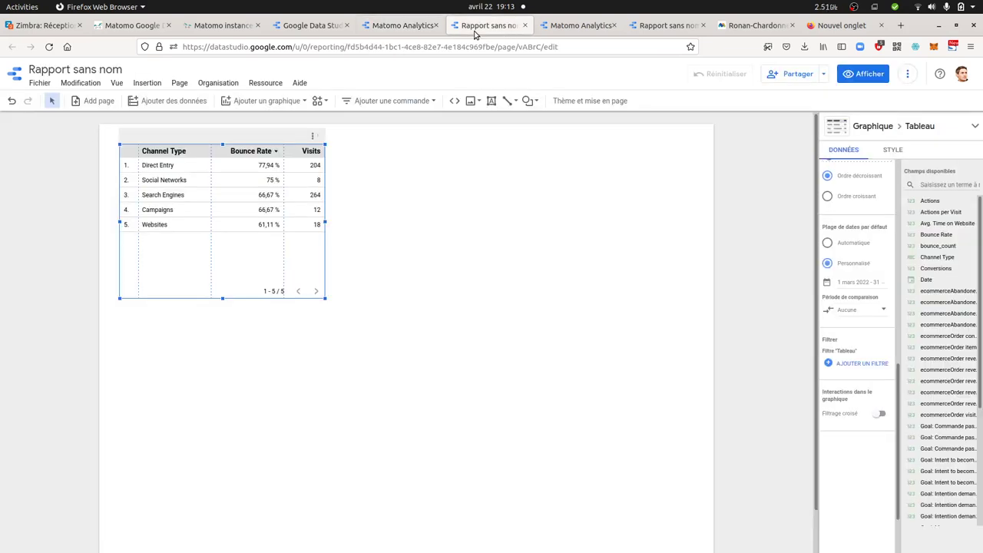